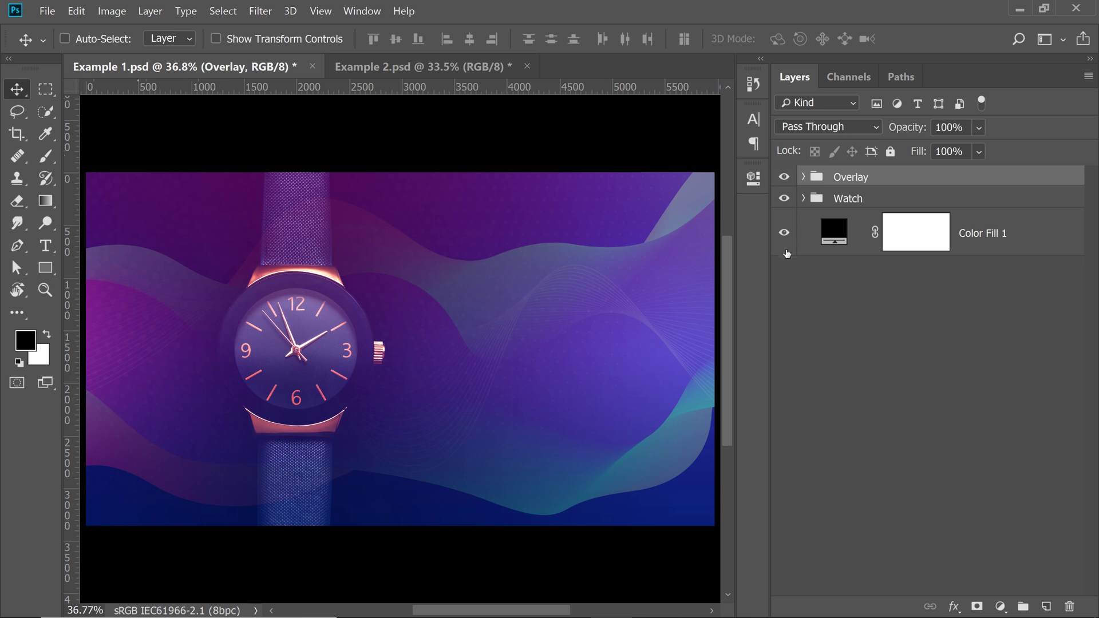
Isolate the Color Fill 1 layer and make the Watch and Overlay groups visible again one at a time.
left_click(783, 232, "alt")
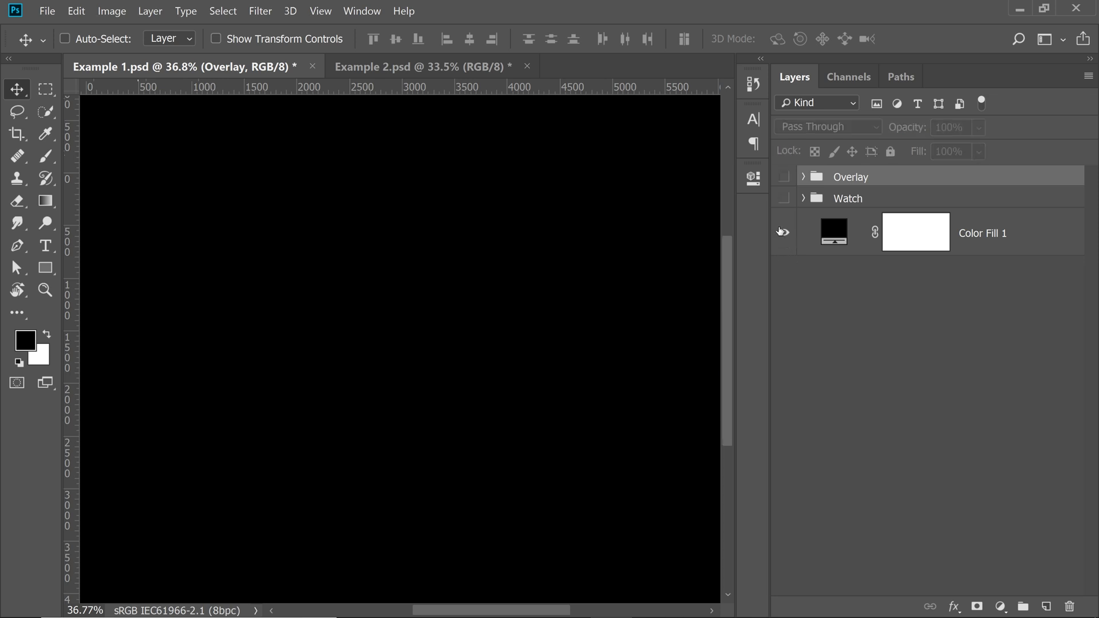
left_click(784, 199)
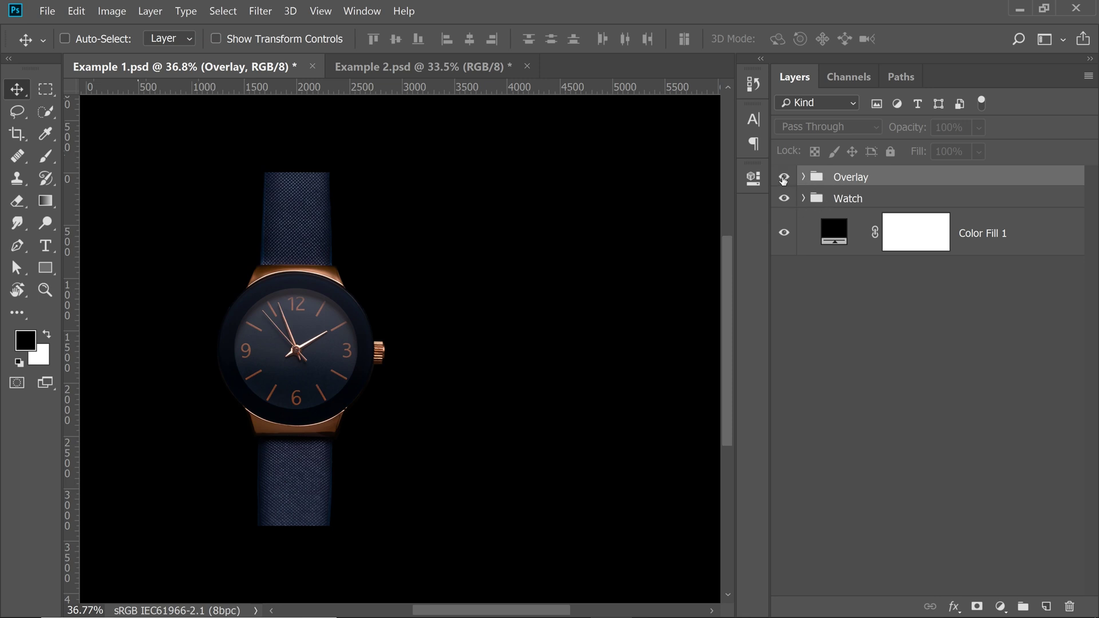
left_click(784, 178)
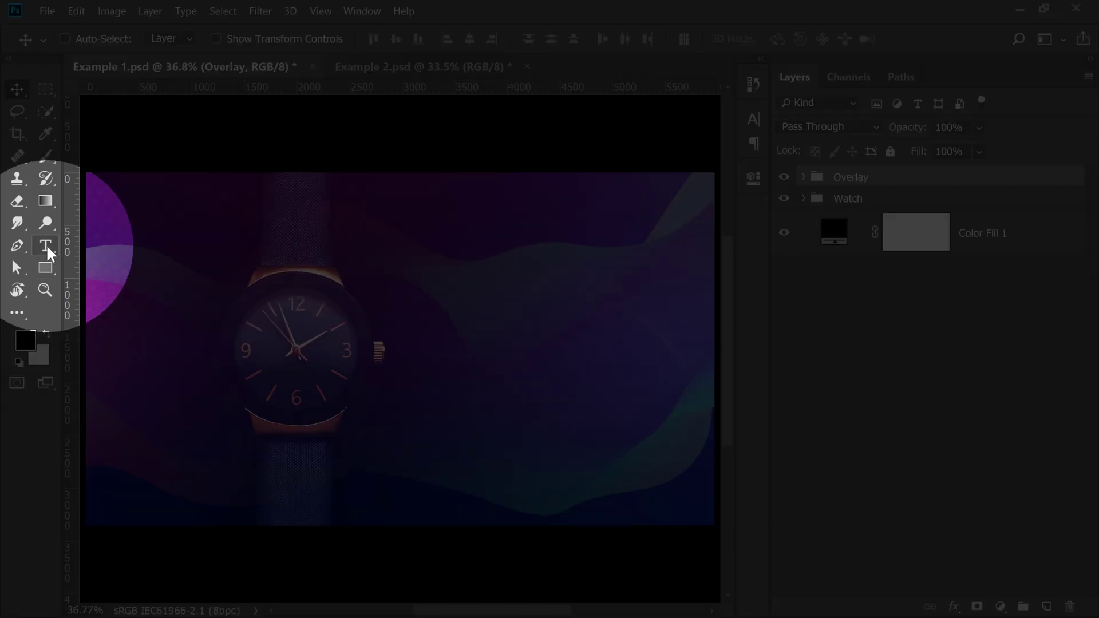
Add a HEURO text layer in Zexo Regular, 72 px, to the right of the watch.
left_click(48, 246)
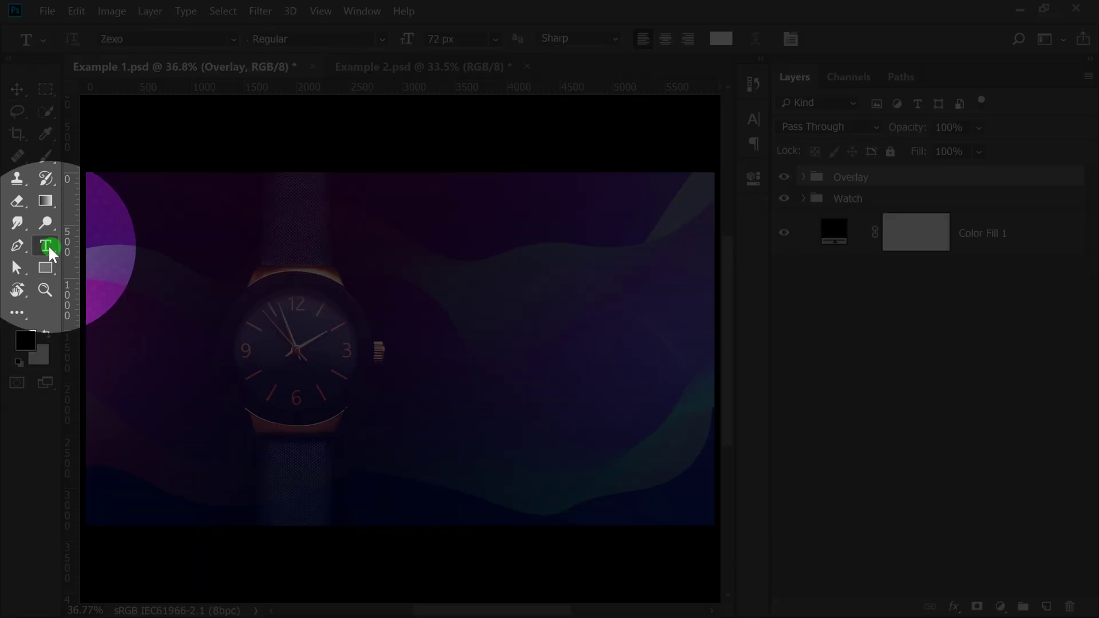
left_click(436, 336)
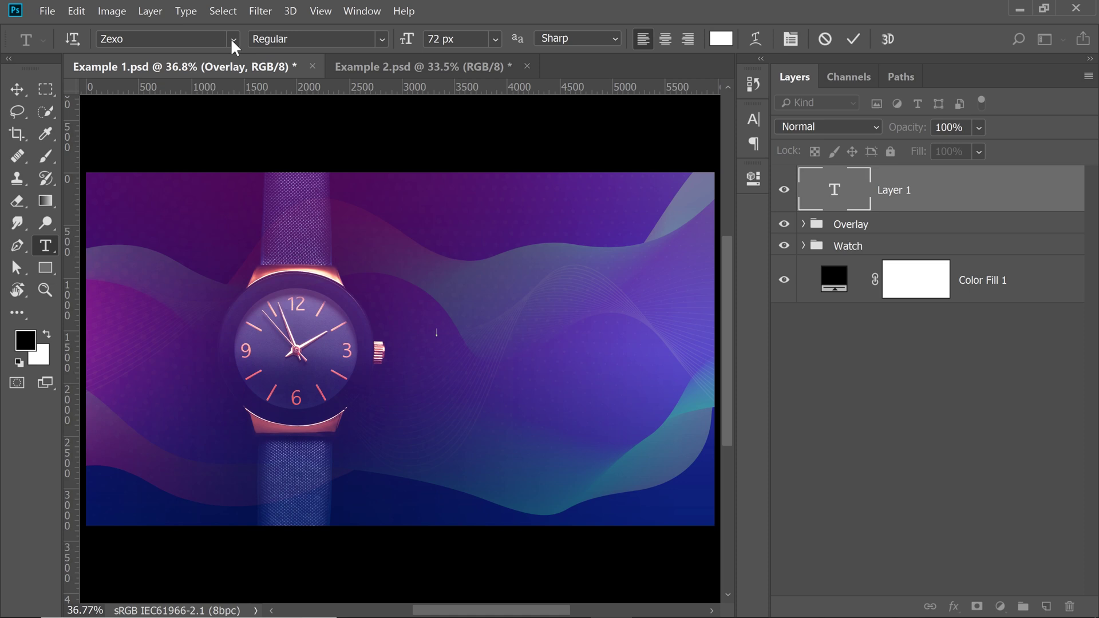
left_click(233, 39)
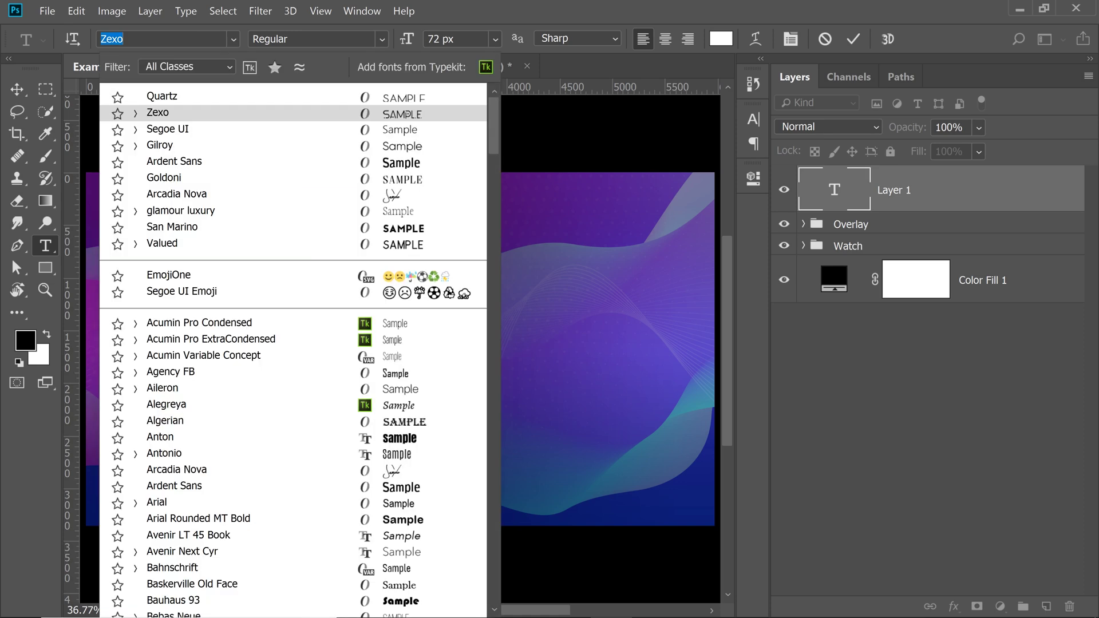
type("zexo")
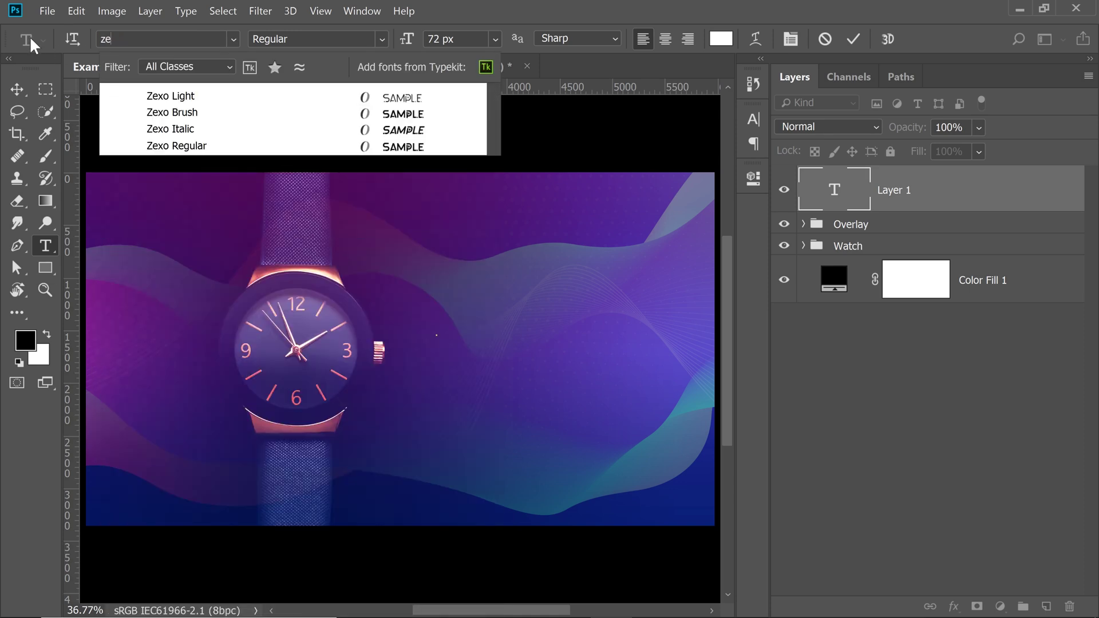
left_click(197, 146)
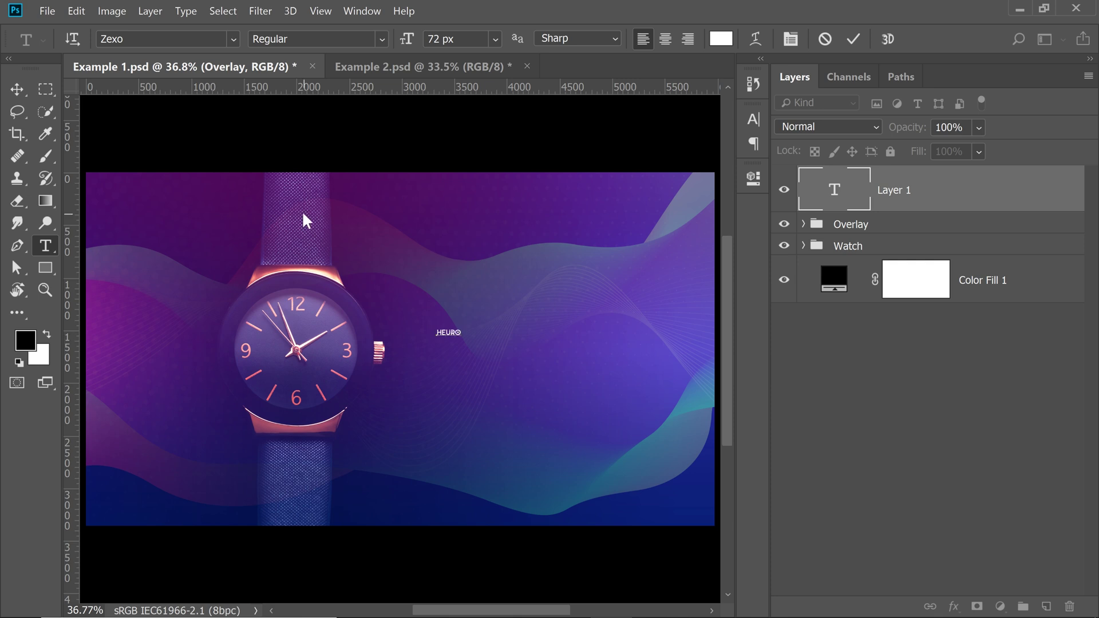
left_click(17, 89)
Enlarge the HEURO text to fill much of the space beside the watch and center it vertically by eye.
key("ctrl+t")
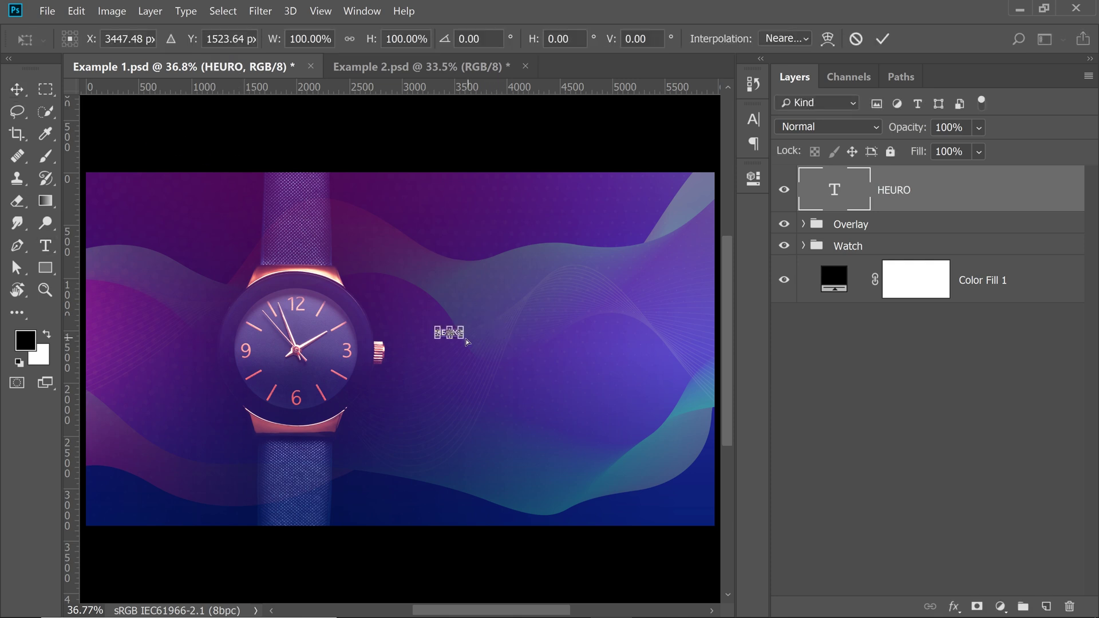
left_click_drag(462, 338, 654, 399)
left_click_drag(599, 371, 596, 352)
key("Return")
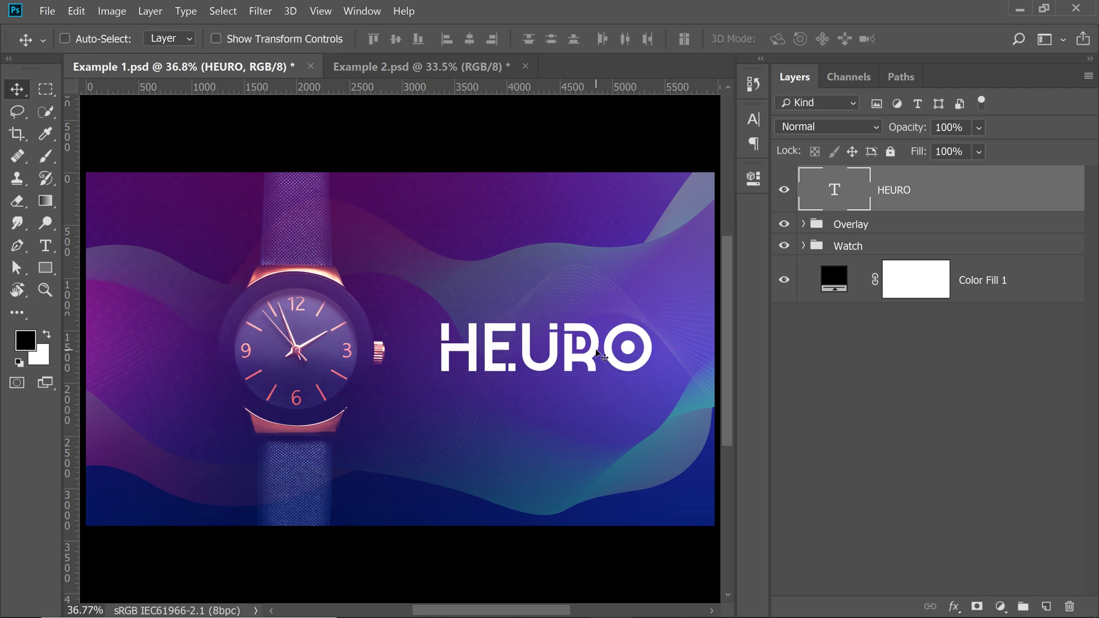
Draw a rectangular marquee selection across the HEURO text, from the watch's crown to the right edge of the canvas.
left_click_drag(544, 325, 460, 336)
left_click(460, 337)
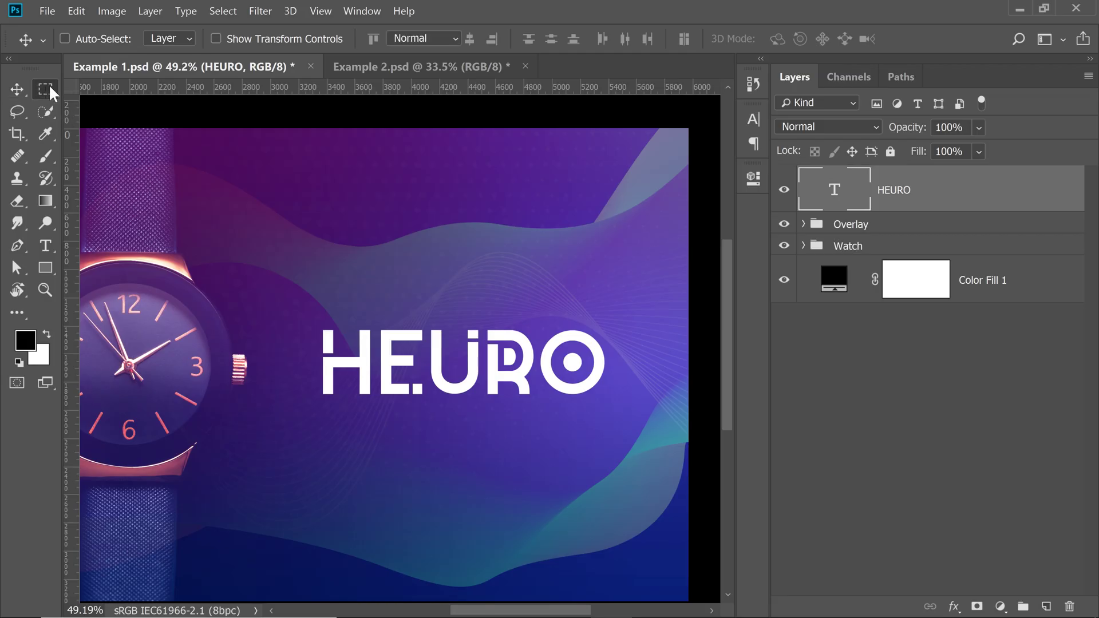
left_click(49, 84)
left_click(114, 88)
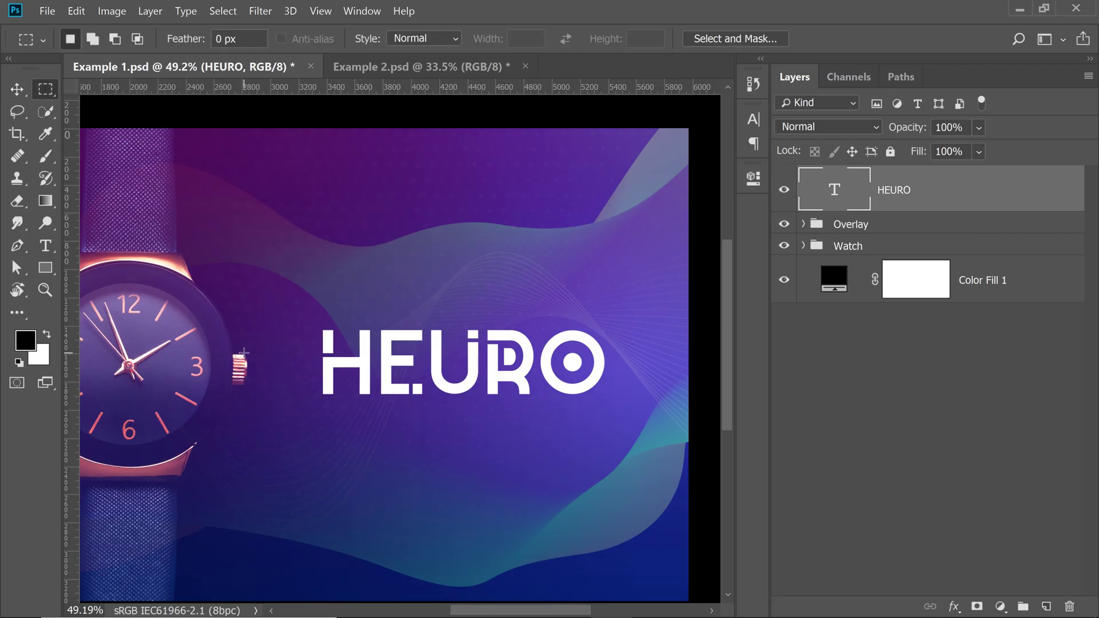
left_click_drag(247, 344, 710, 390)
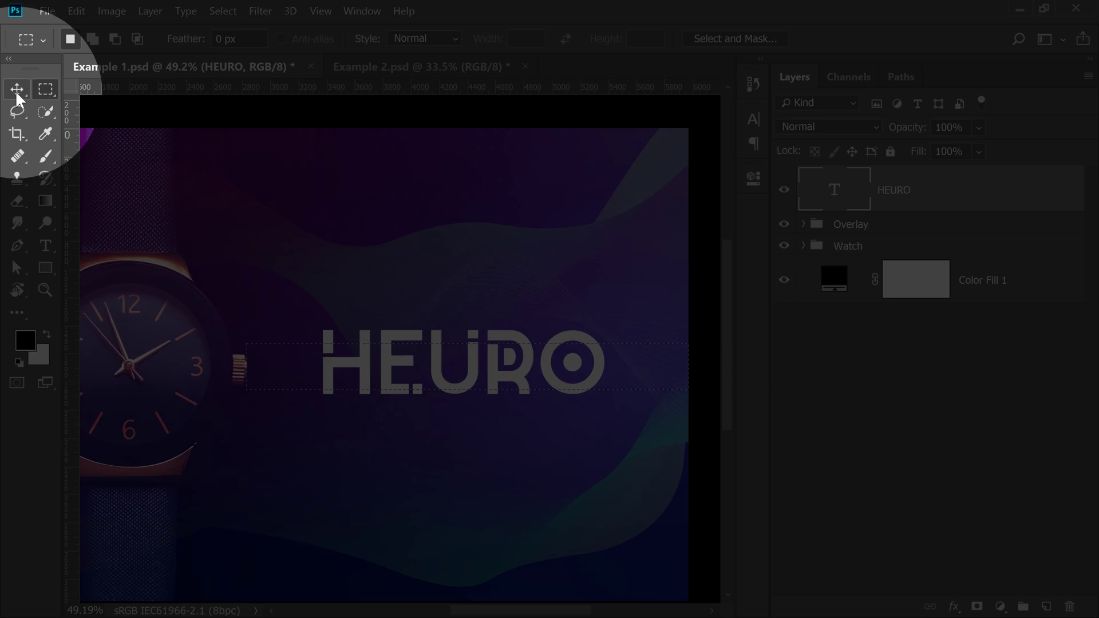
Align the HEURO text to the selection's horizontal center and deselect.
left_click(16, 90)
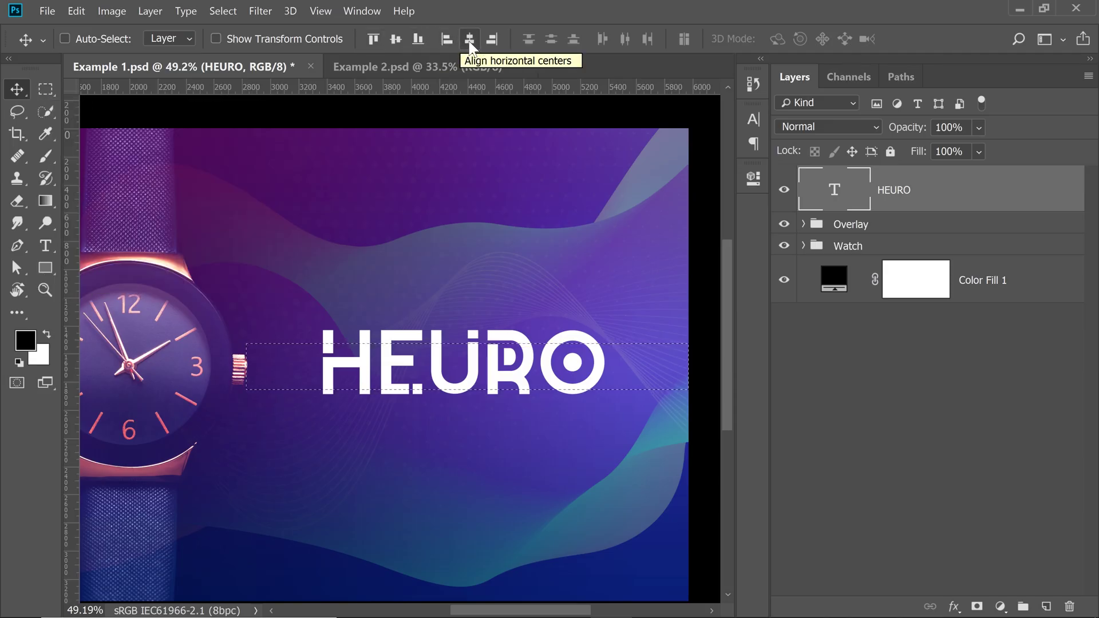
left_click(470, 45)
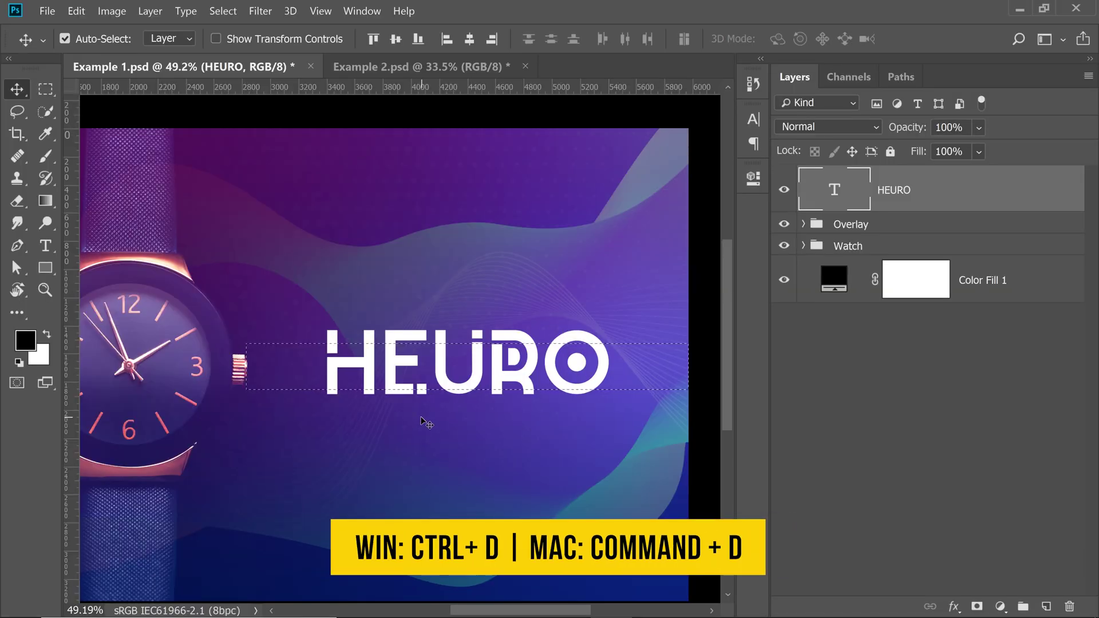
key("ctrl+d")
Add a PREMIUM WATCHES text layer below HEURO in Quartz Regular, 72 px.
scroll(438, 409, "up", 1)
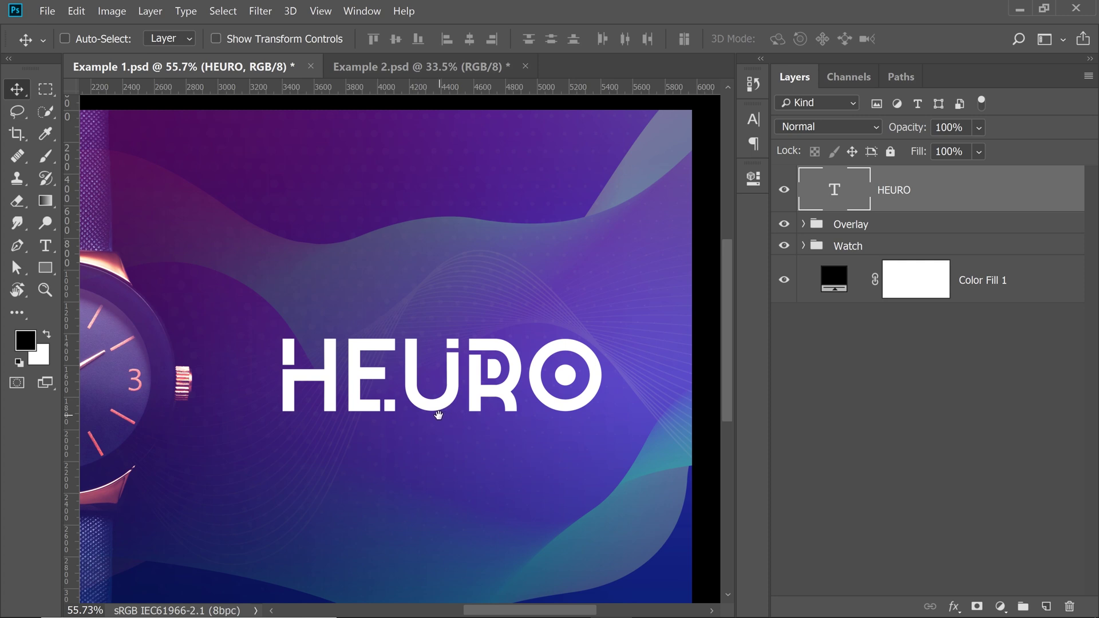
scroll(418, 426, "up", 1)
scroll(440, 432, "down", 1)
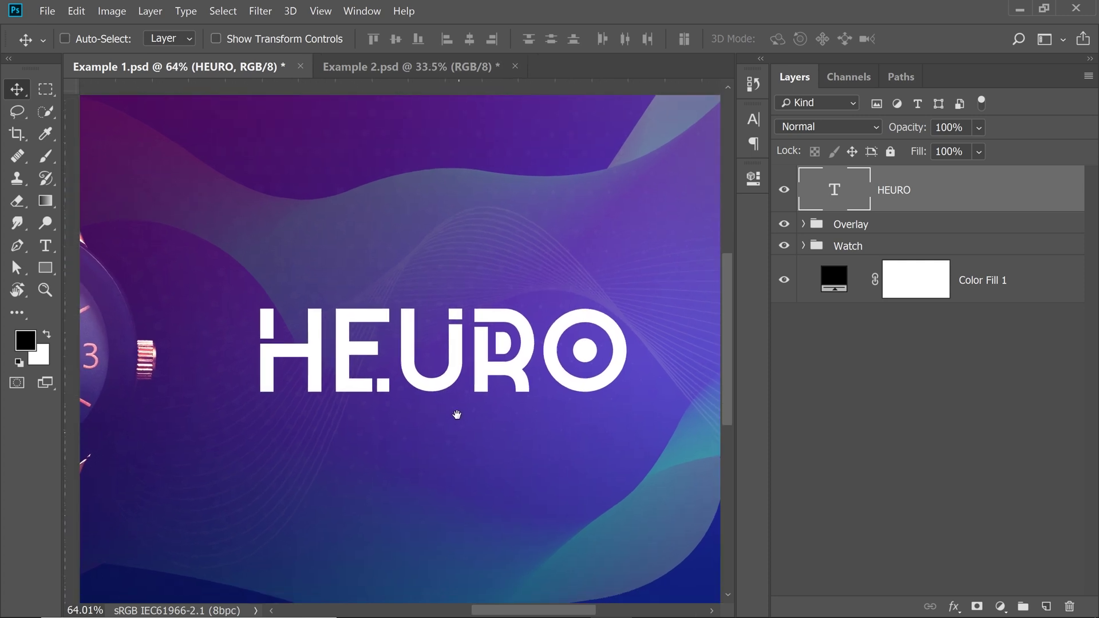
left_click(46, 245)
left_click(310, 437)
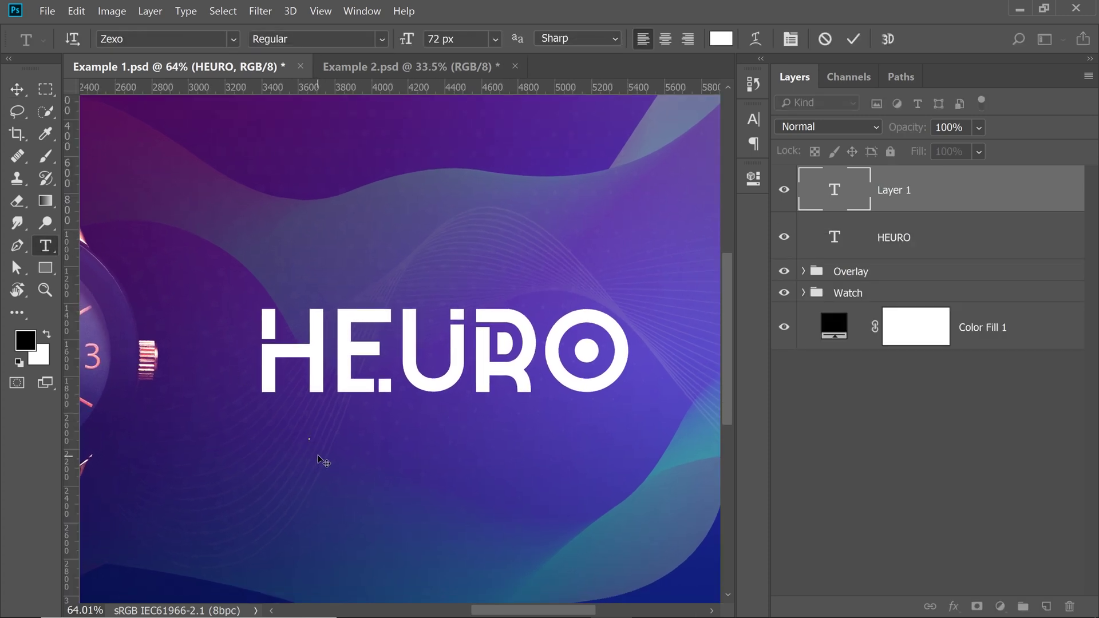
left_click(136, 39)
type("quart")
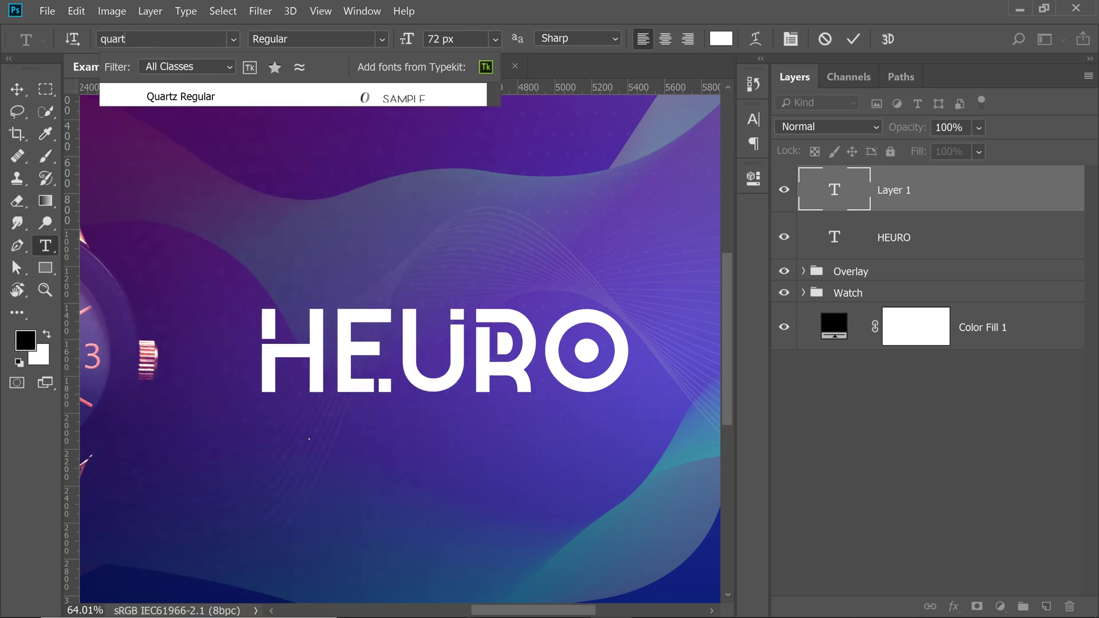
left_click(208, 97)
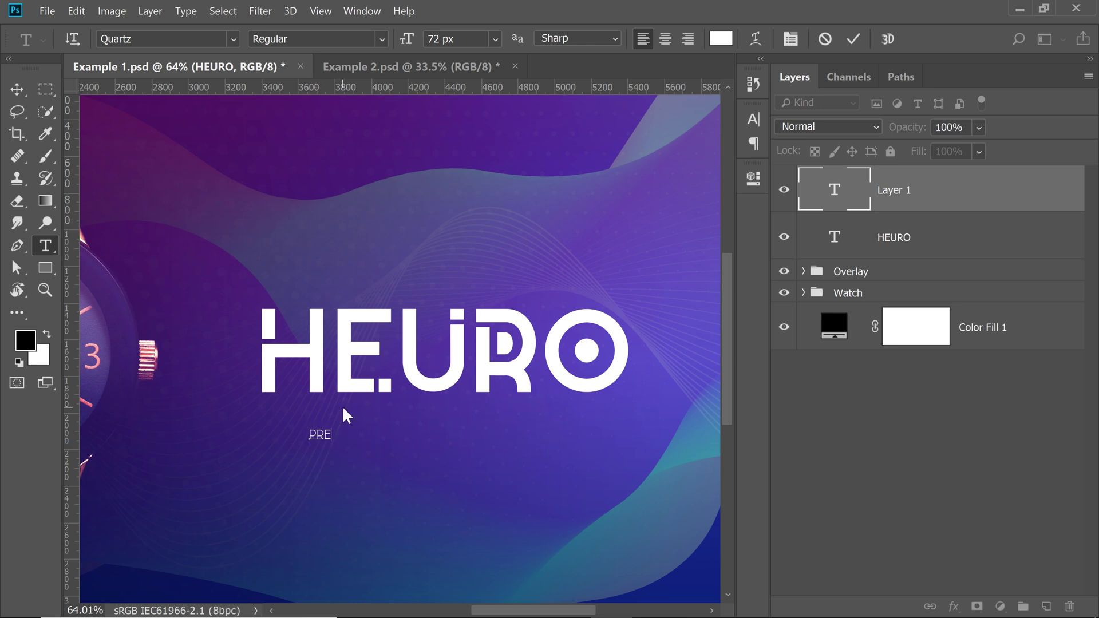
type("UM WATCHES")
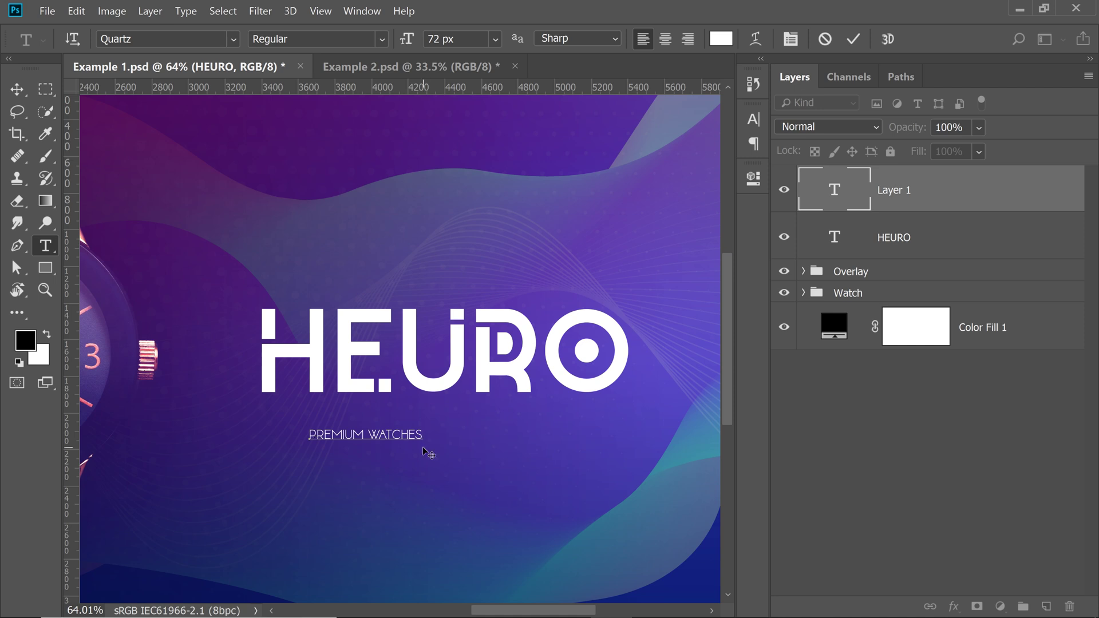
Select all of the PREMIUM WATCHES text and widen its letter spacing, reducing it again to a tracking of 40.
left_click(837, 195)
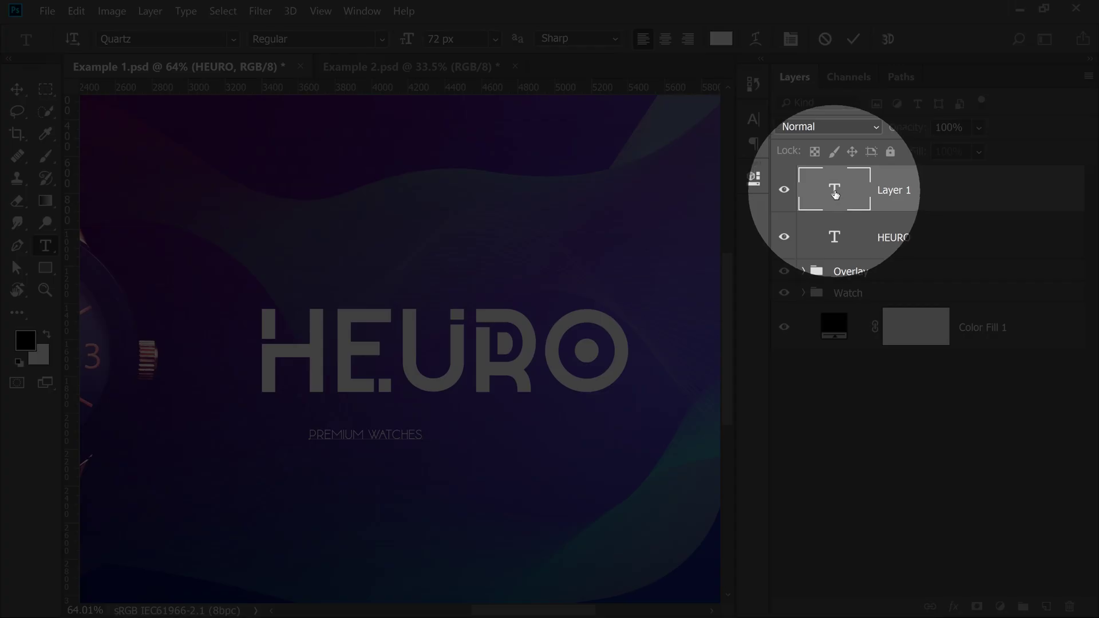
double_click(837, 195)
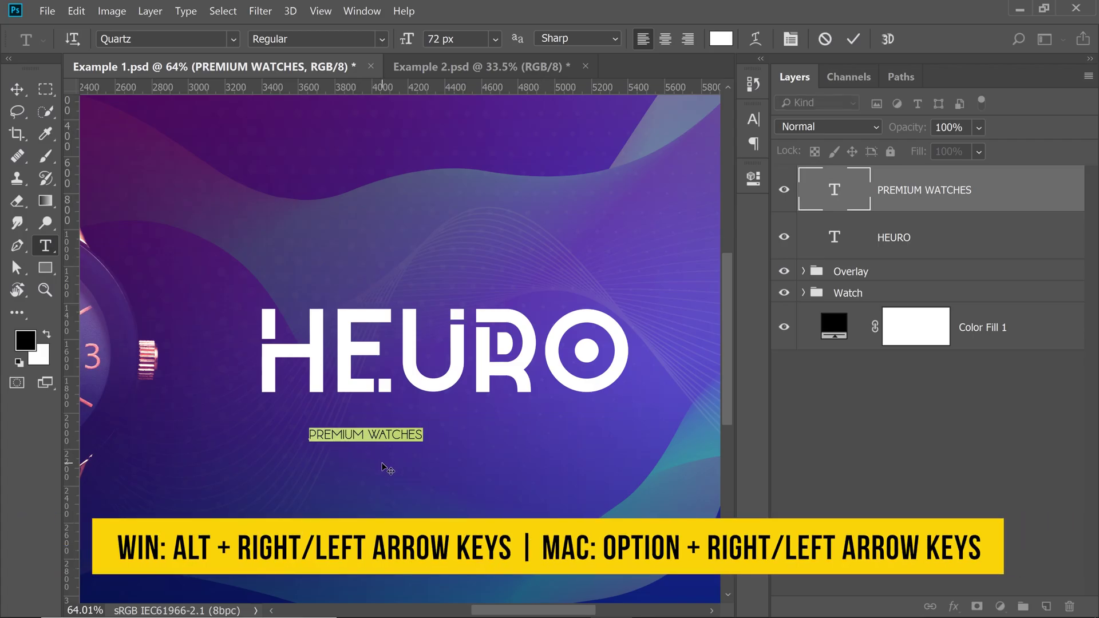
key("alt+Right")
key("alt+Right")
key("alt+Right")
key("alt+Right")
key("alt+Right")
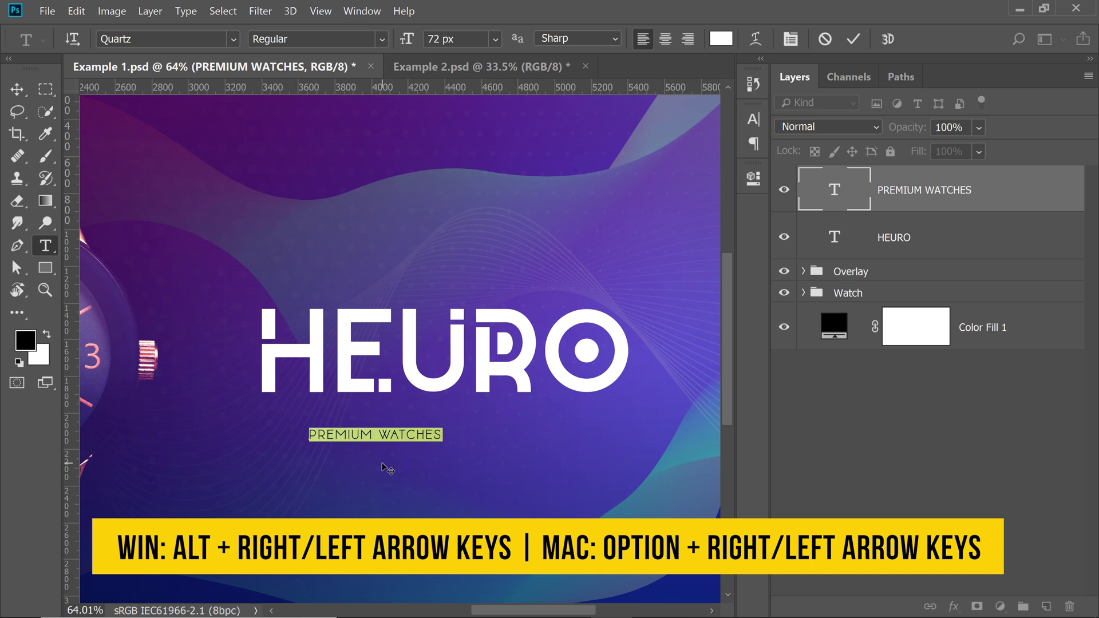
key("alt+Left")
key("alt+Left")
key("alt+Left")
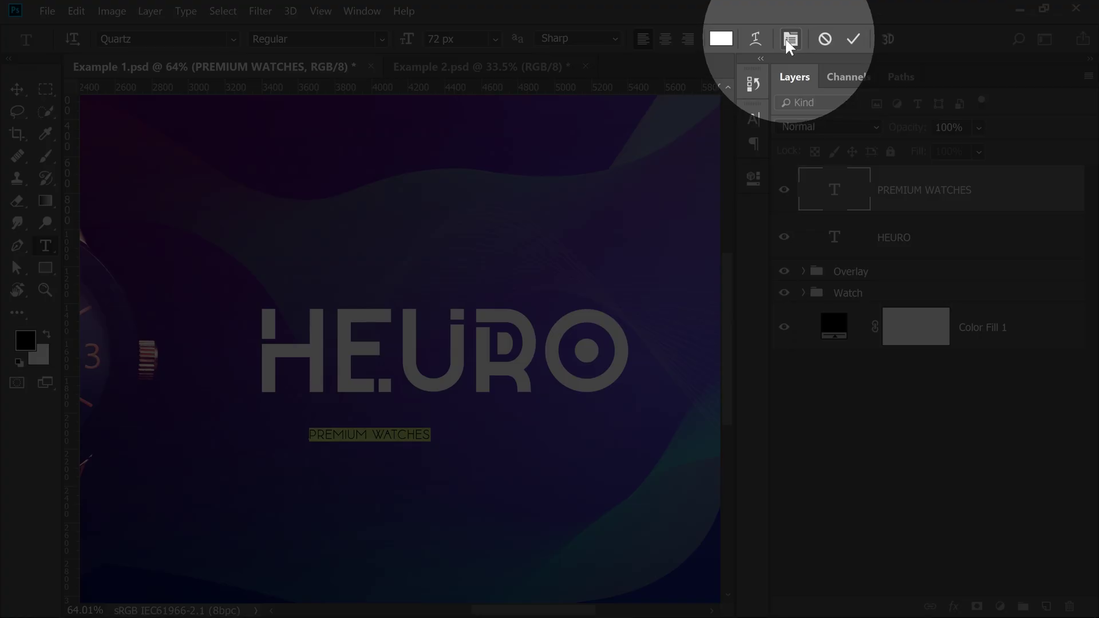
Set the tracking of the PREMIUM WATCHES text to 480 in the character settings.
left_click(790, 39)
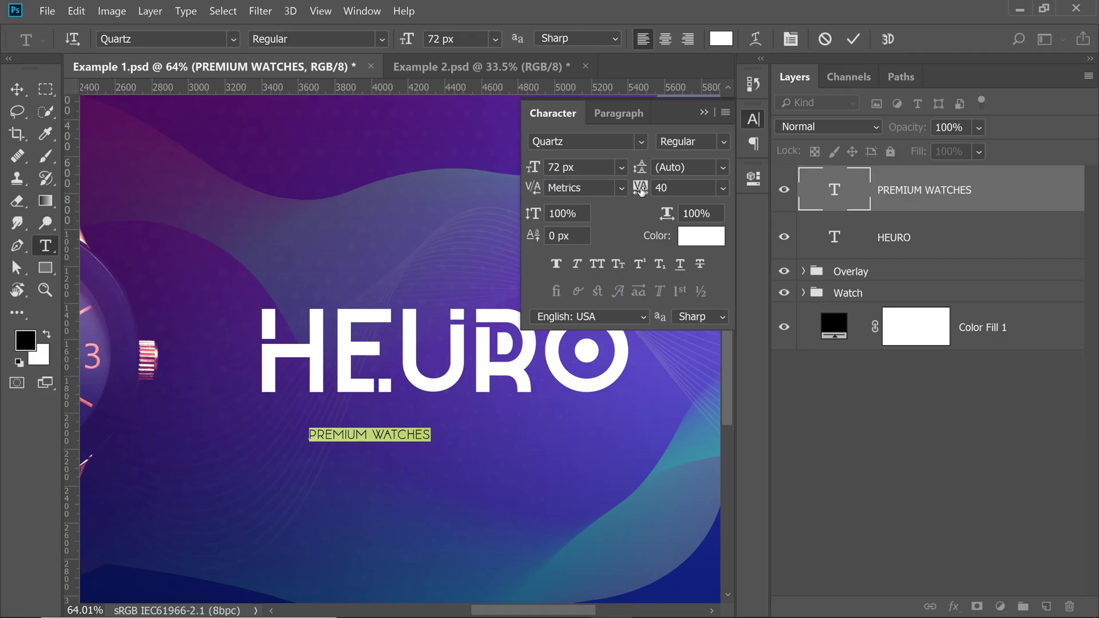
left_click_drag(641, 191, 645, 194)
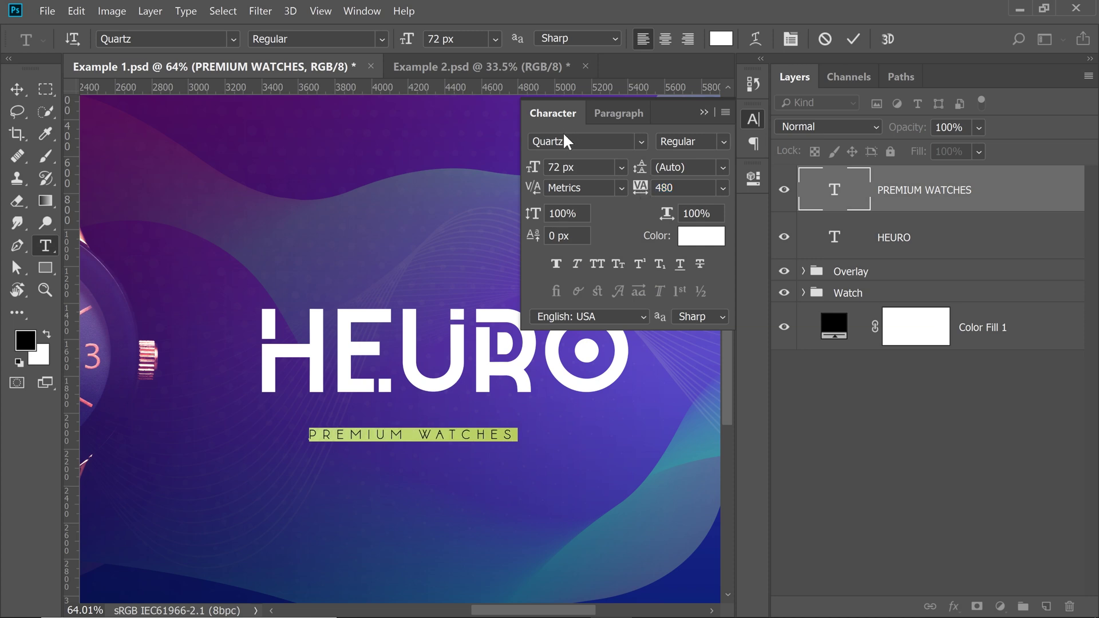
left_click(364, 12)
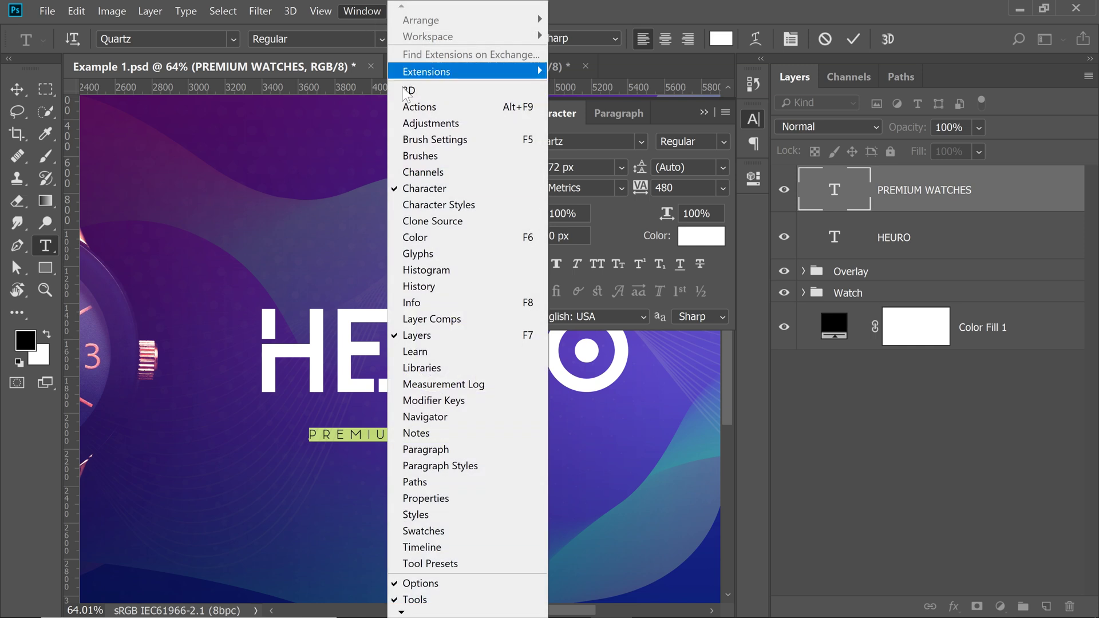
left_click(561, 120)
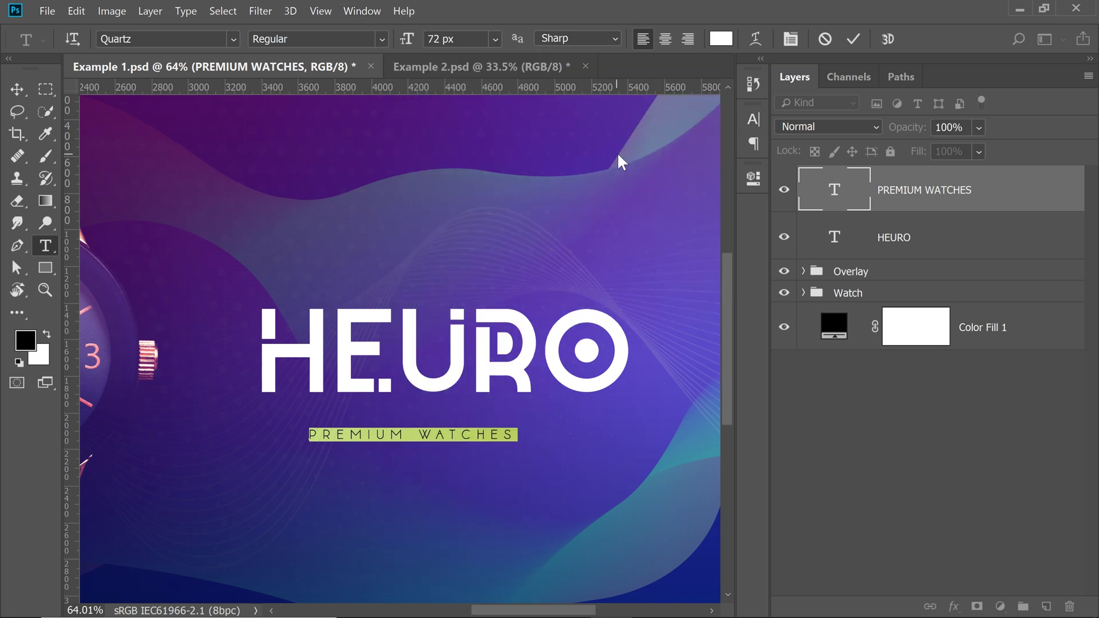
Set the tracking of the PREMIUM WATCHES text to 520 and commit the text.
left_click(791, 39)
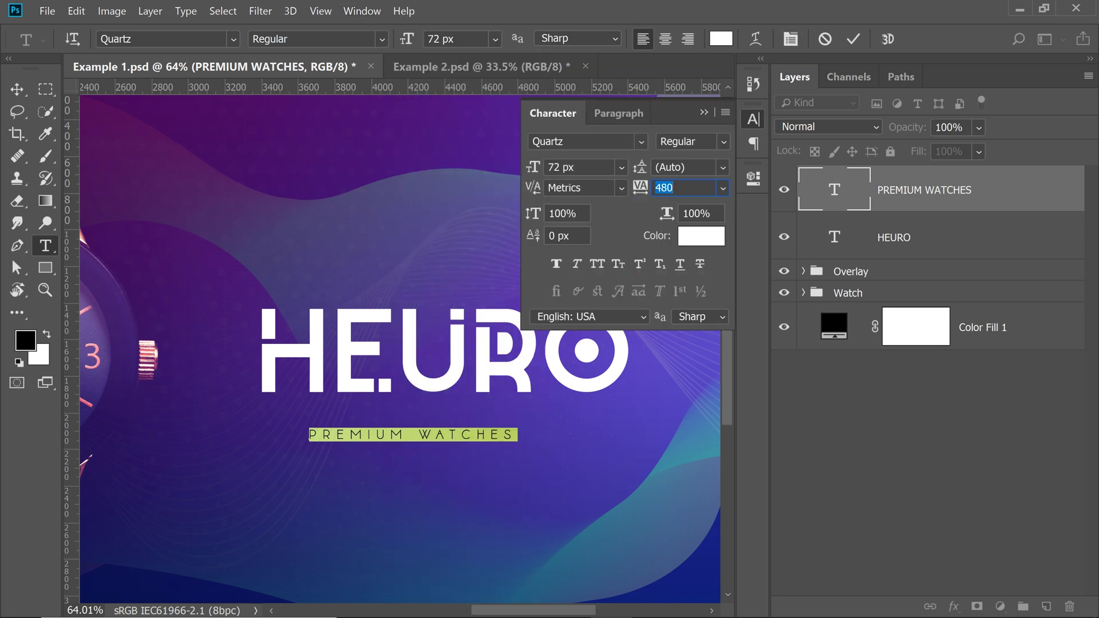
type("520")
key("Return")
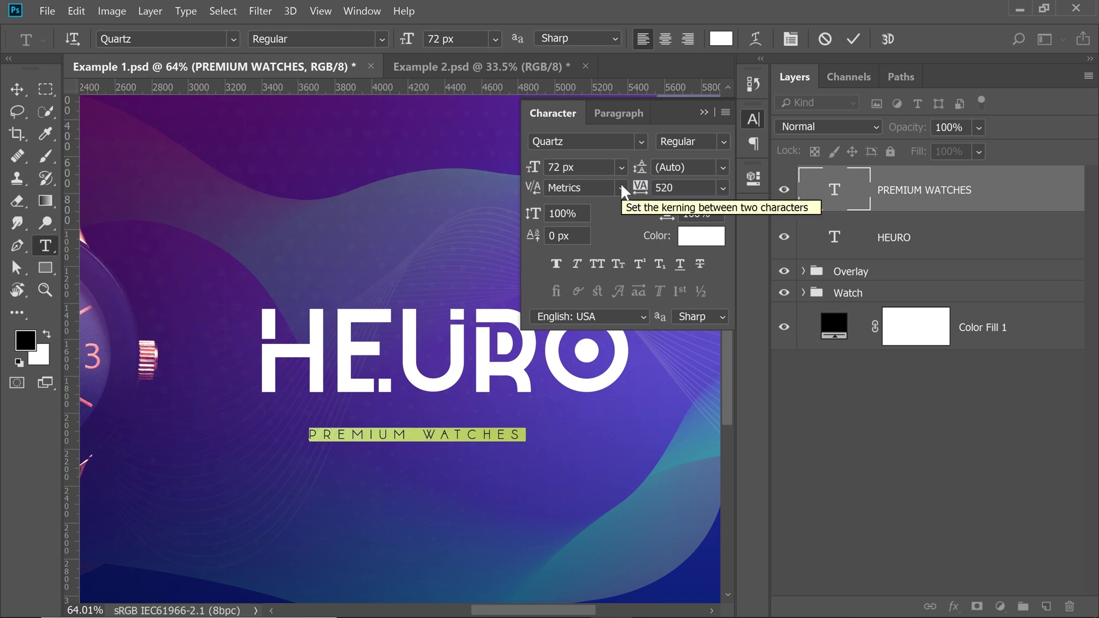
left_click(19, 89)
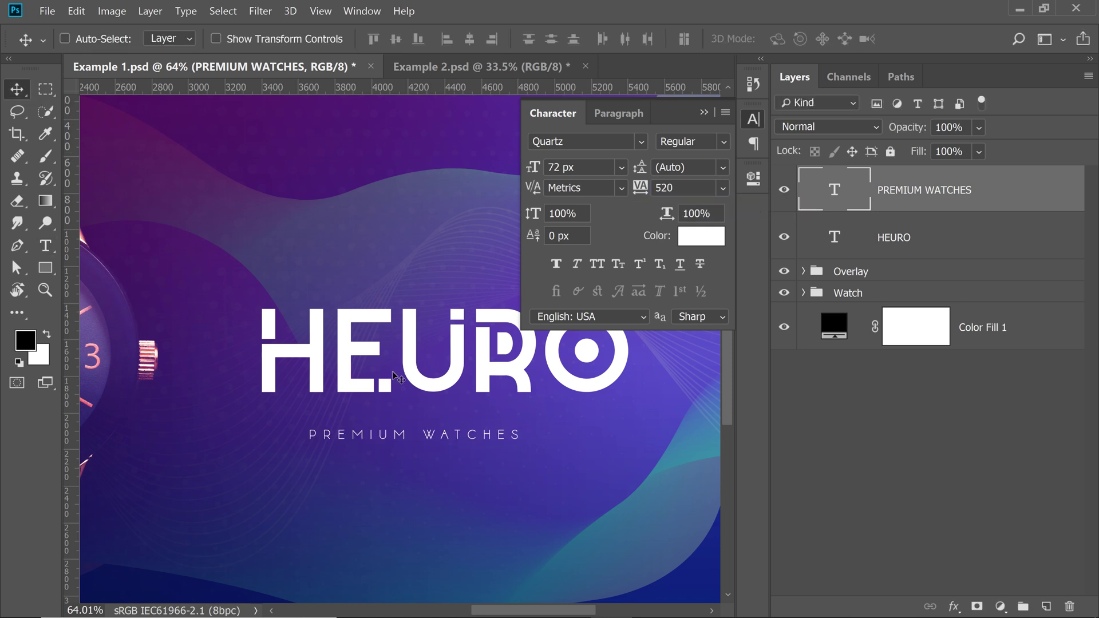
Move PREMIUM WATCHES directly under HEURO, flush with its left edge, and scale it to about 125 px to match HEURO's width.
left_click_drag(351, 441, 308, 421)
key("ctrl+t")
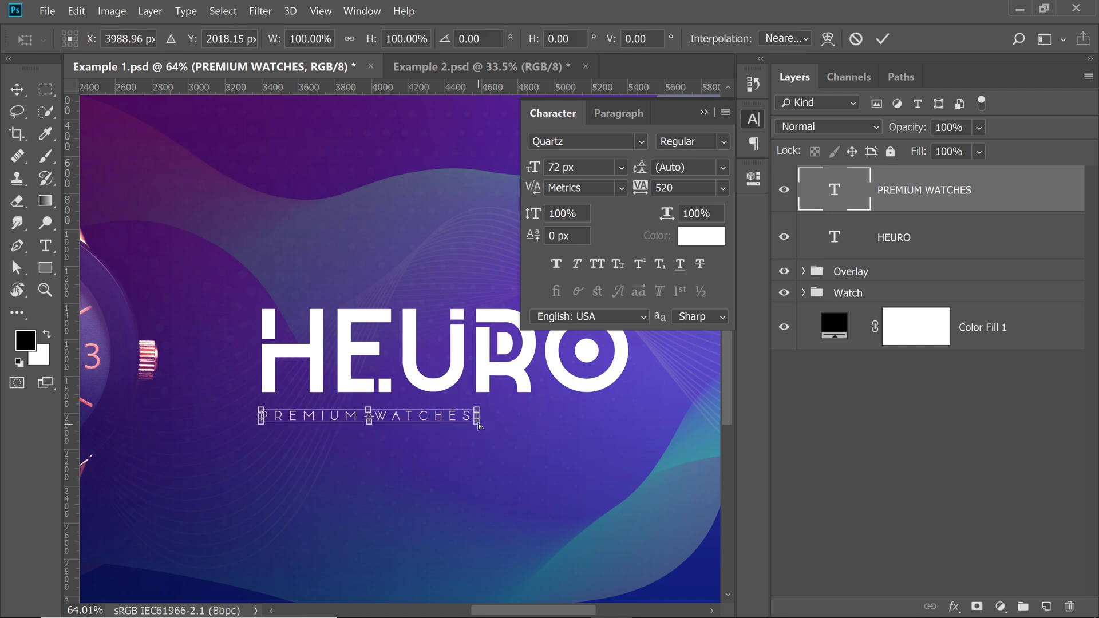
left_click_drag(514, 429, 632, 445)
key("Return")
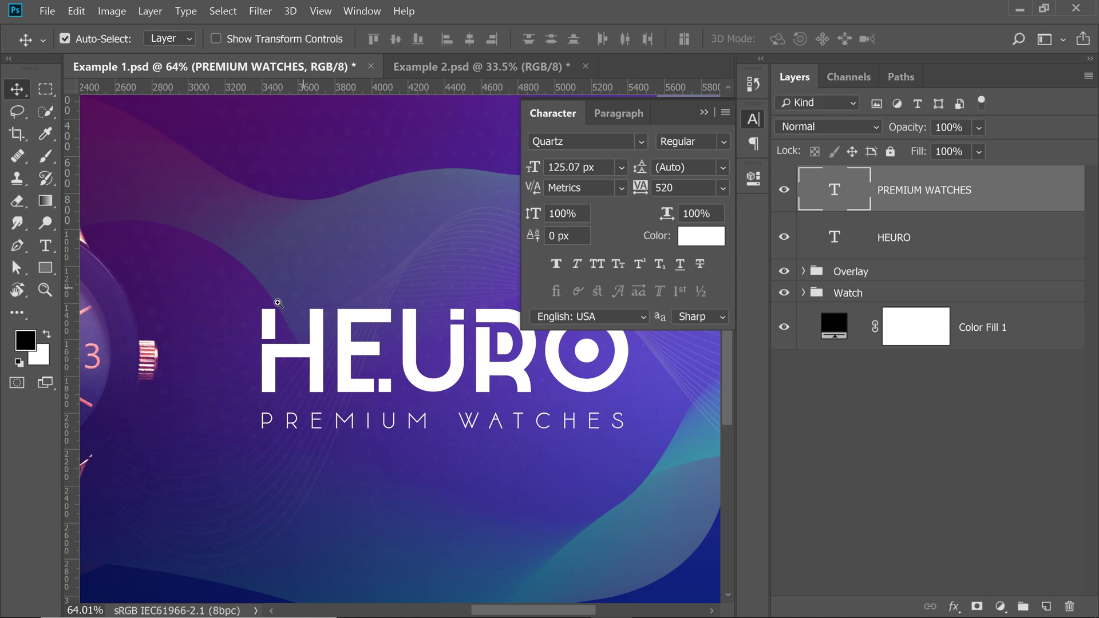
scroll(241, 354, "up", 3)
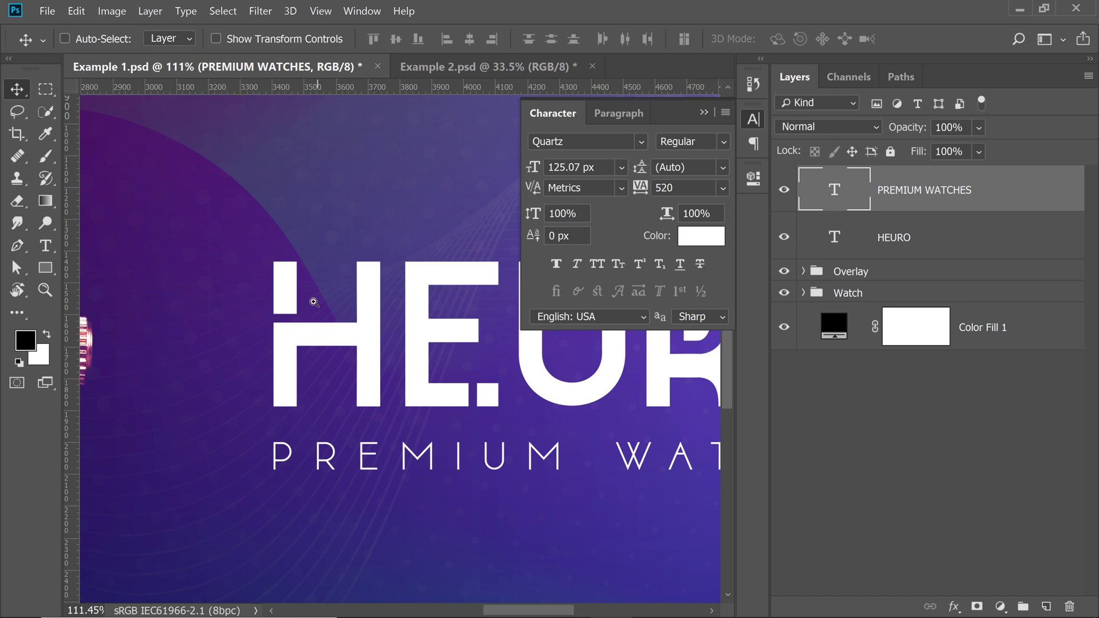
Place vertical guides at the outer left edge of the H and the outer right edge of the O in HEURO.
scroll(278, 363, "up", 3)
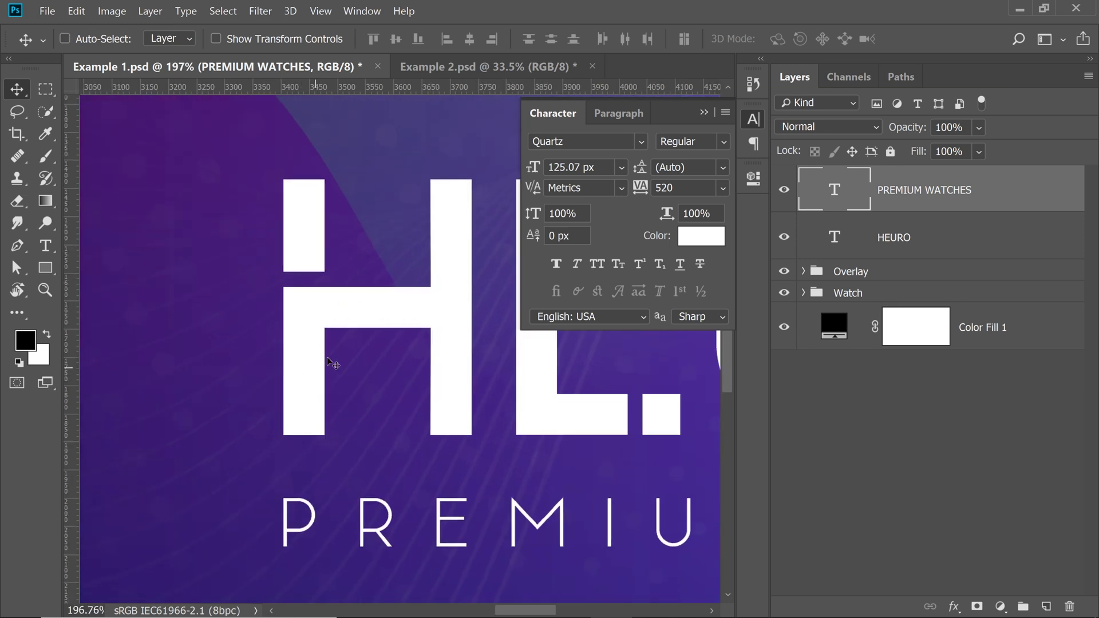
left_click(918, 240)
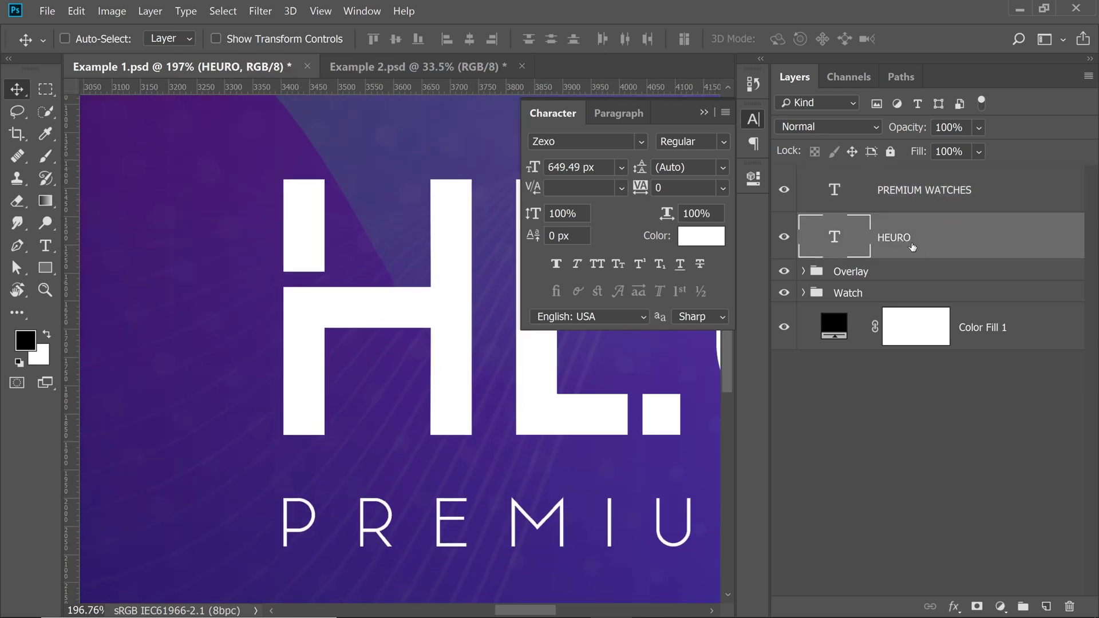
key("ctrl+r")
key("ctrl+r")
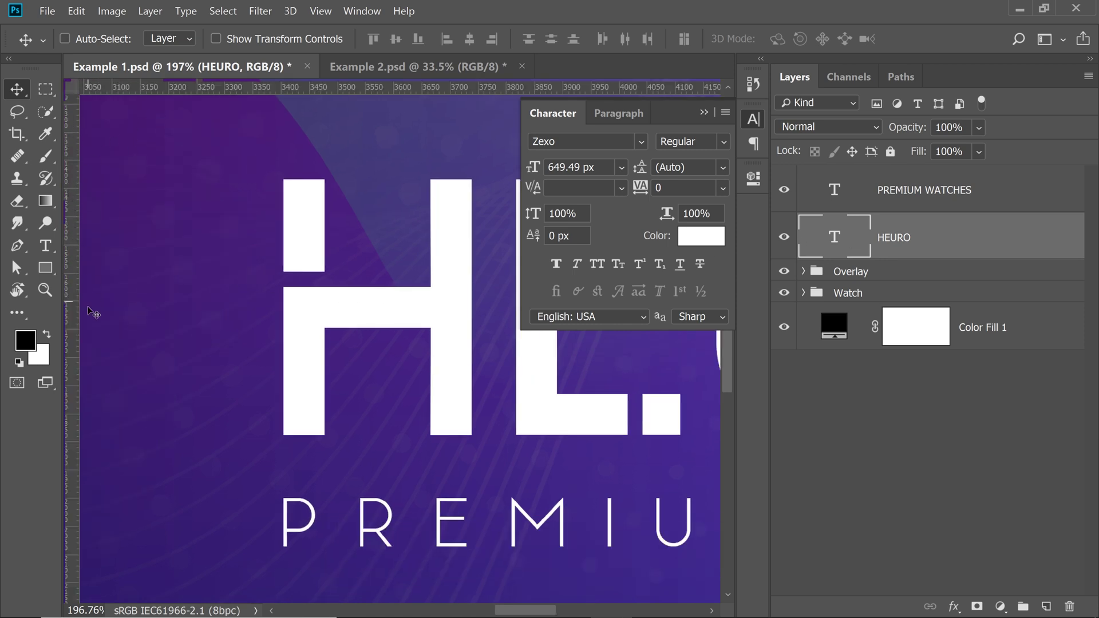
left_click_drag(77, 348, 286, 366)
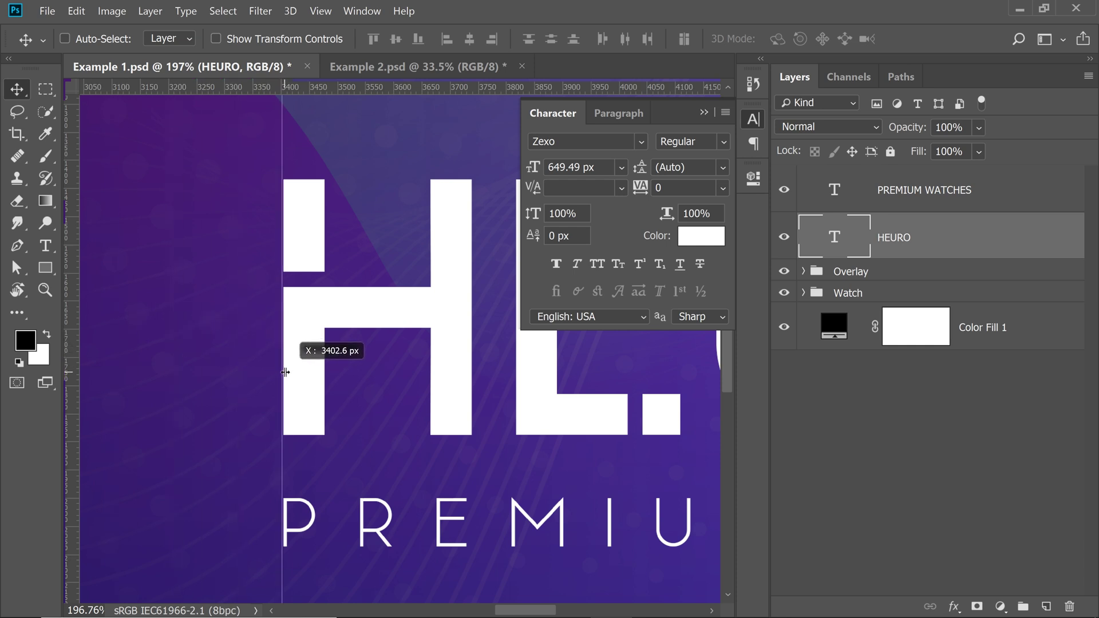
scroll(286, 366, "down", 3)
left_click_drag(205, 388, 167, 381)
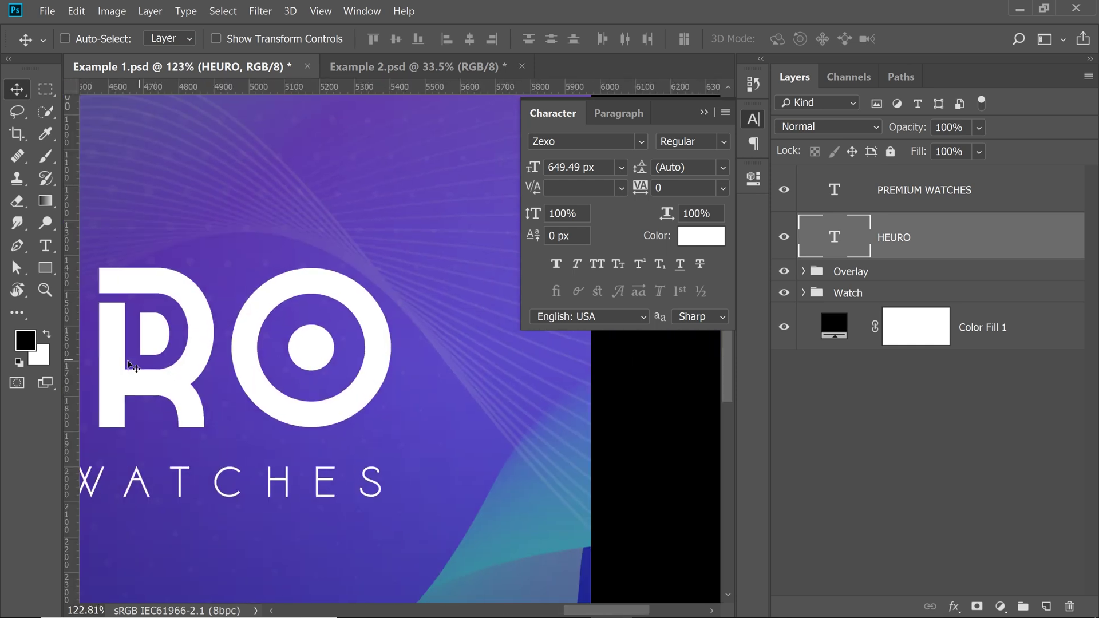
left_click_drag(71, 371, 395, 375)
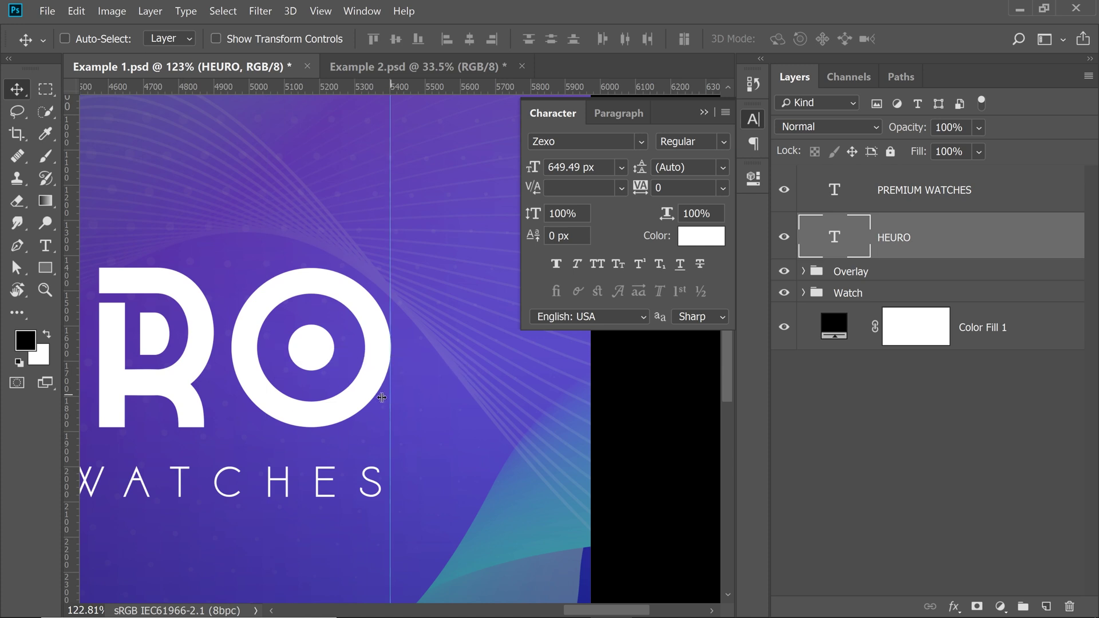
Examine up close how both ends of PREMIUM WATCHES line up with the guides at HEURO's edges.
scroll(395, 375, "down", 3)
left_click_drag(97, 388, 259, 380)
scroll(160, 394, "up", 5)
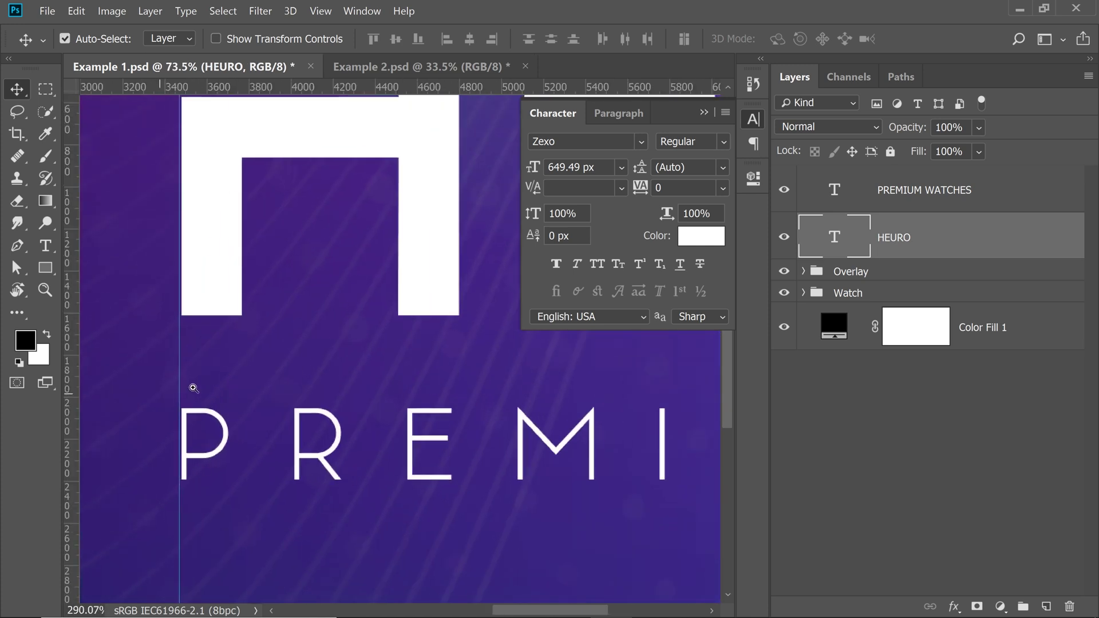
scroll(223, 446, "up", 2)
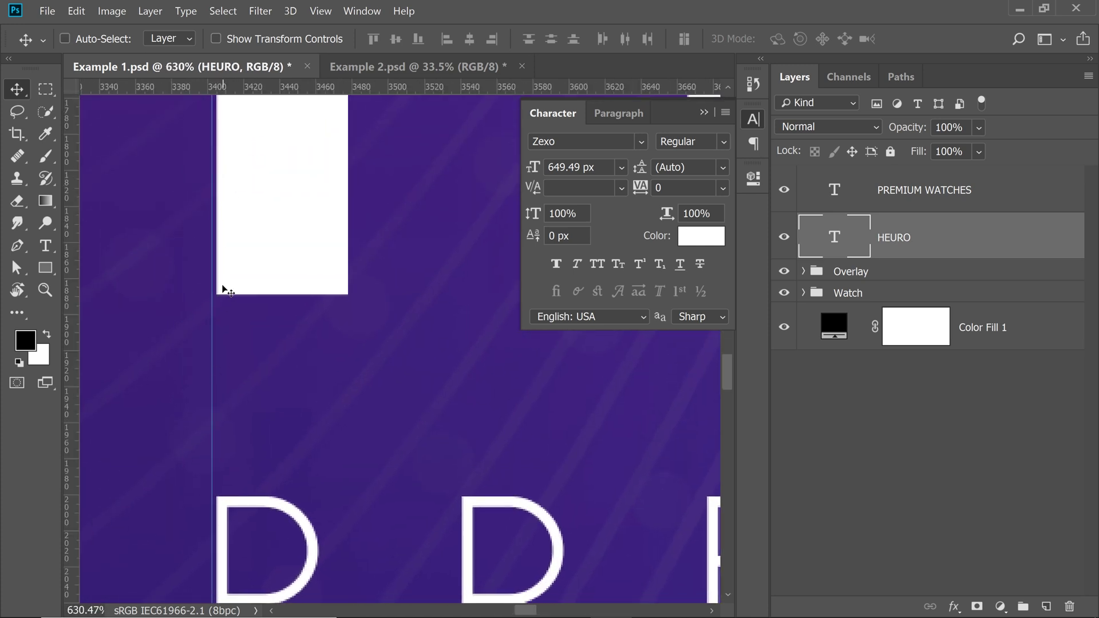
scroll(224, 289, "down", 5)
scroll(175, 378, "up", 2)
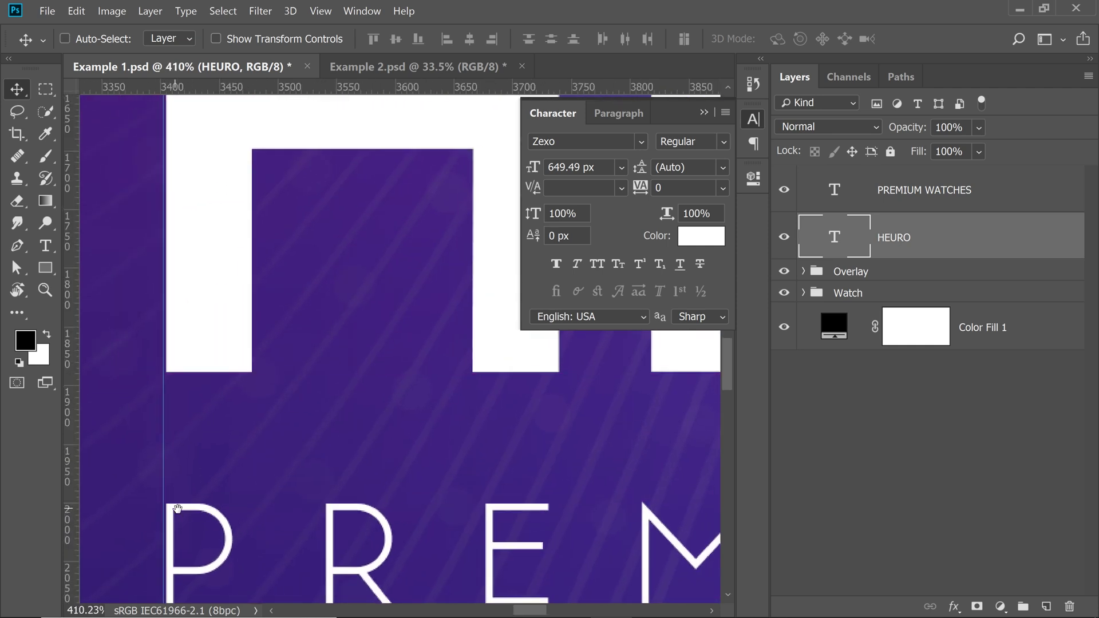
scroll(172, 508, "right", 6)
scroll(172, 425, "right", 6)
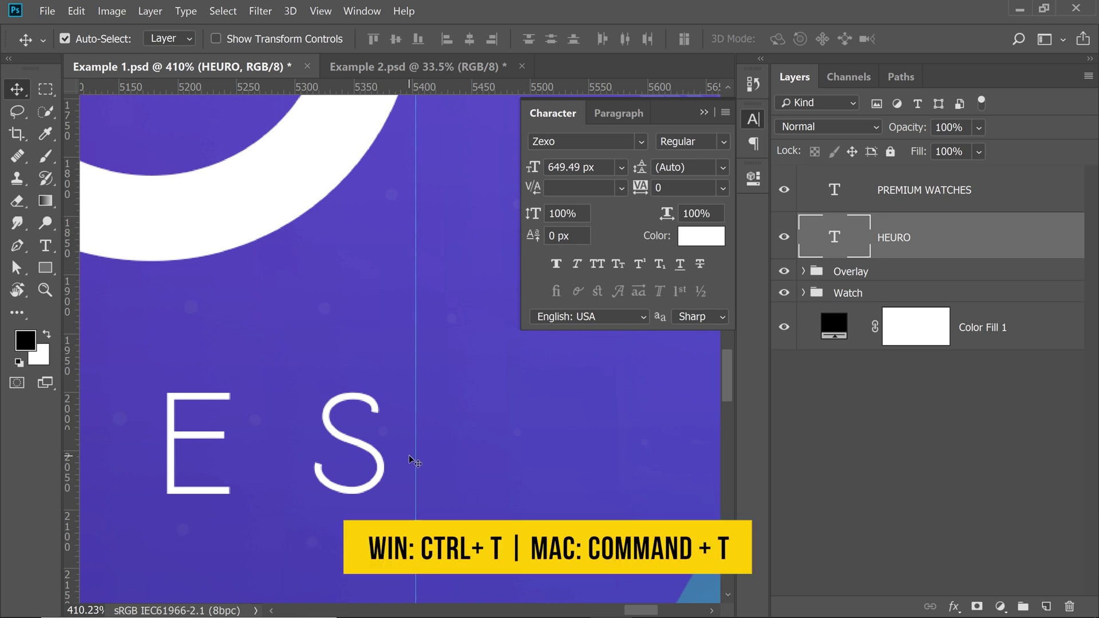
key("ctrl+t")
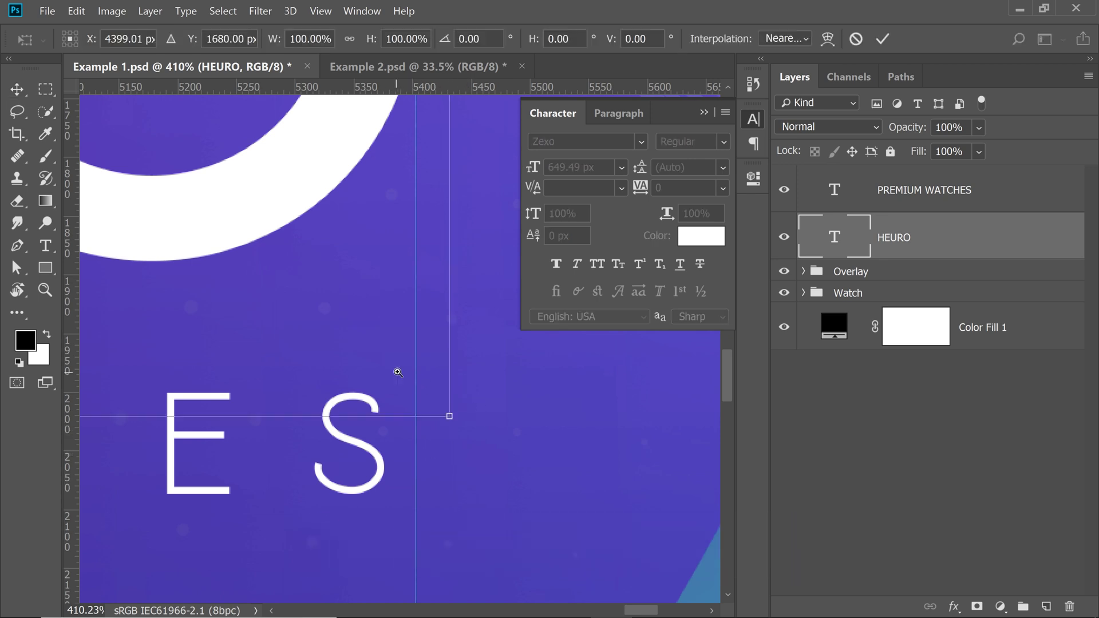
scroll(396, 373, "down", 5)
left_click_drag(258, 338, 480, 405)
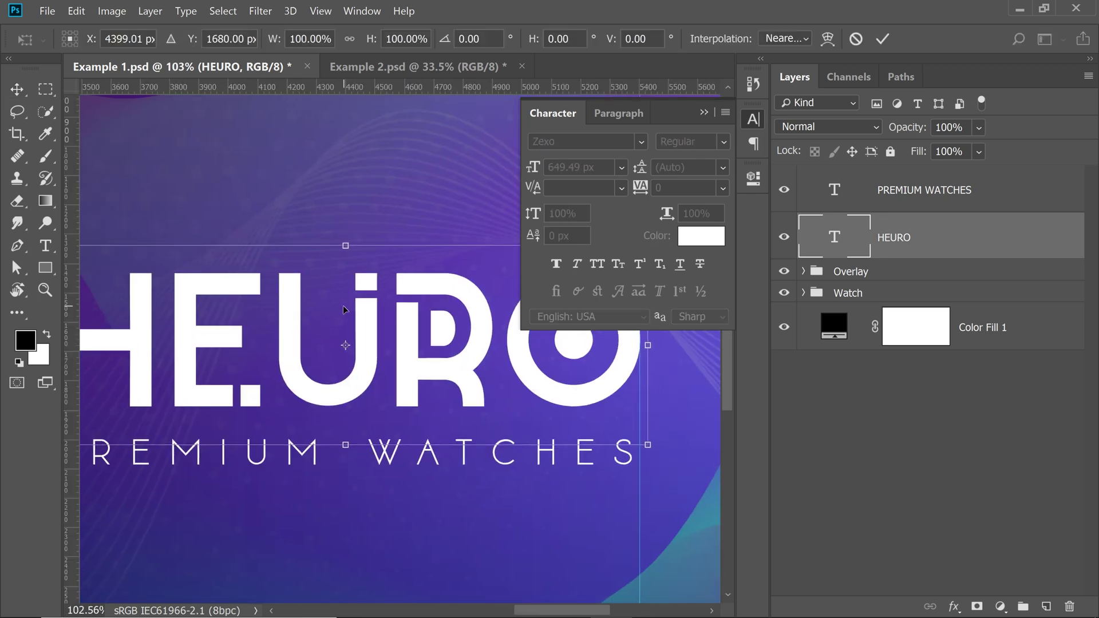
key("Return")
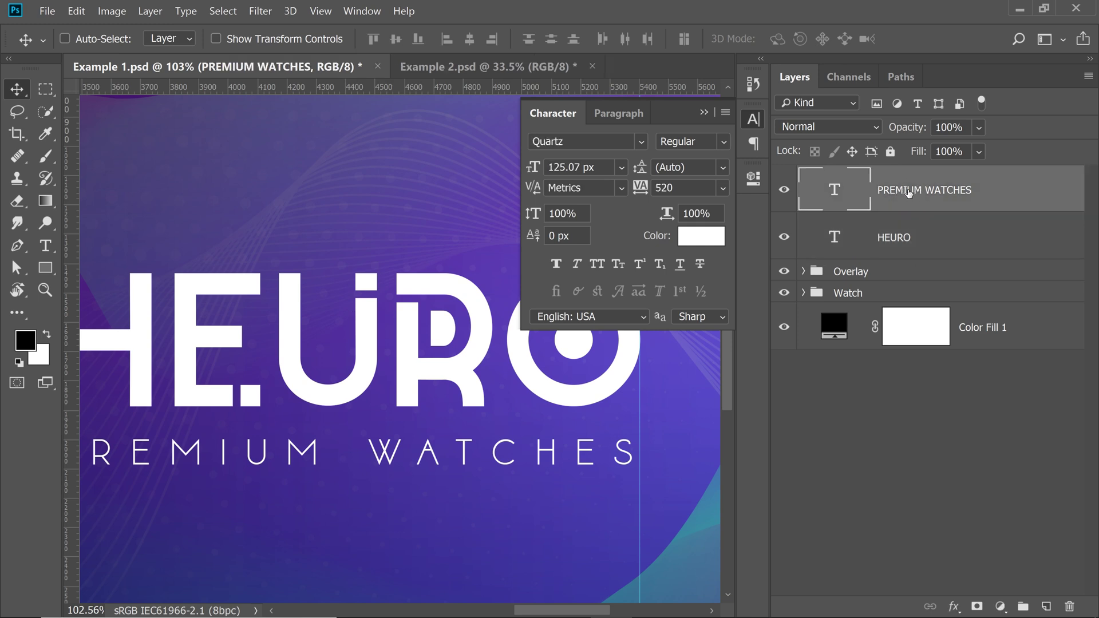
Scale up the PREMIUM WATCHES text to about 136.72 px so its final S reaches the right guide.
left_click_drag(682, 474, 395, 374)
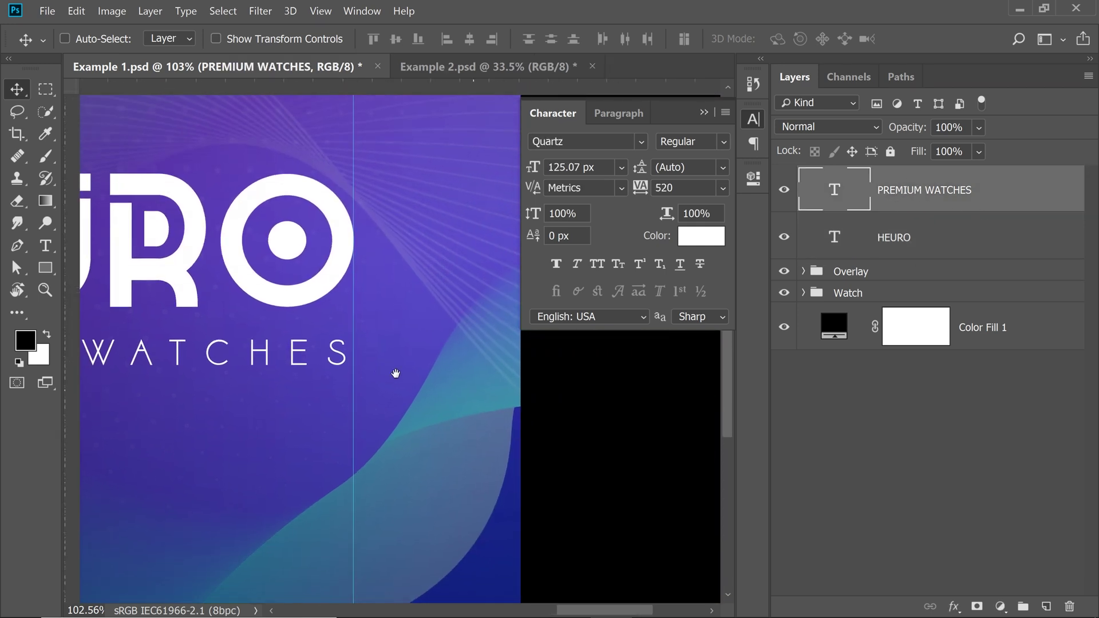
scroll(395, 373, "up", 10)
key("ctrl+t")
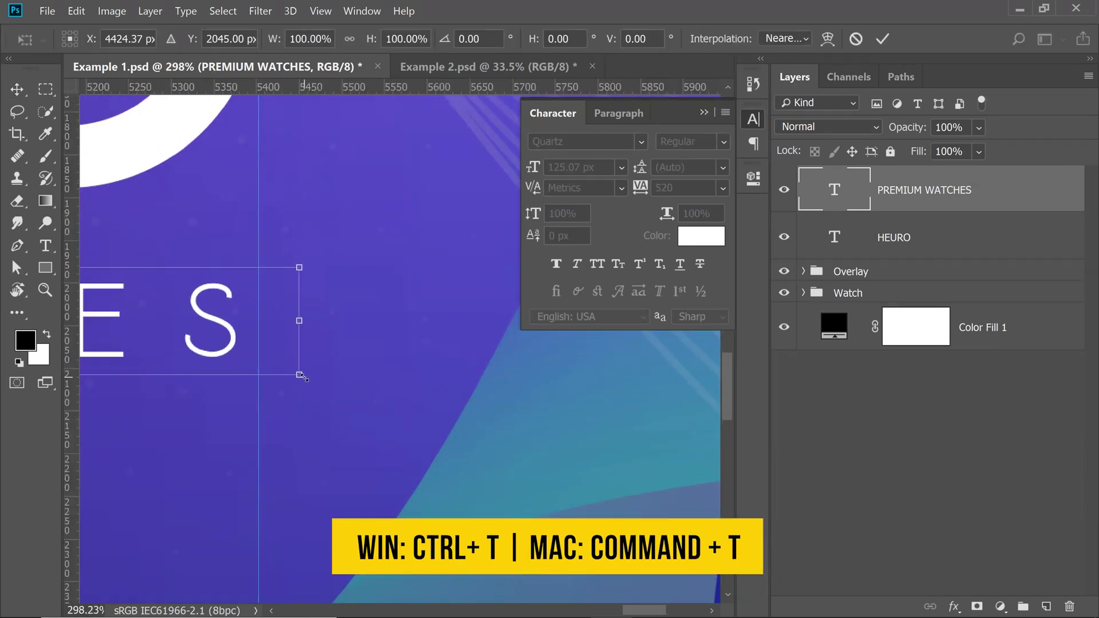
left_click_drag(300, 376, 351, 275)
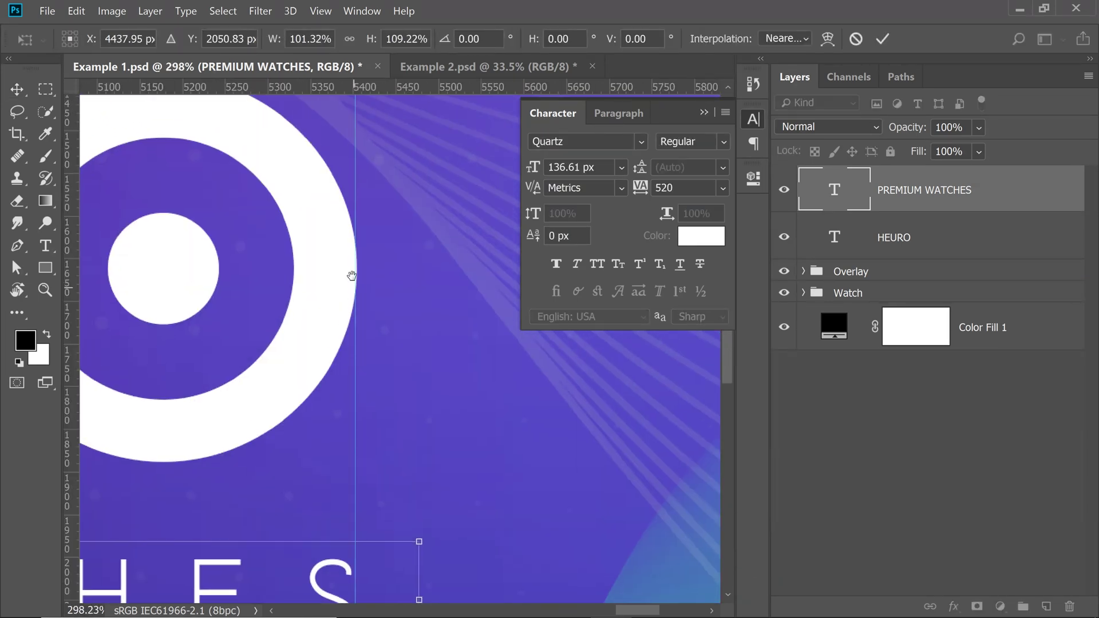
scroll(365, 474, "down", 5)
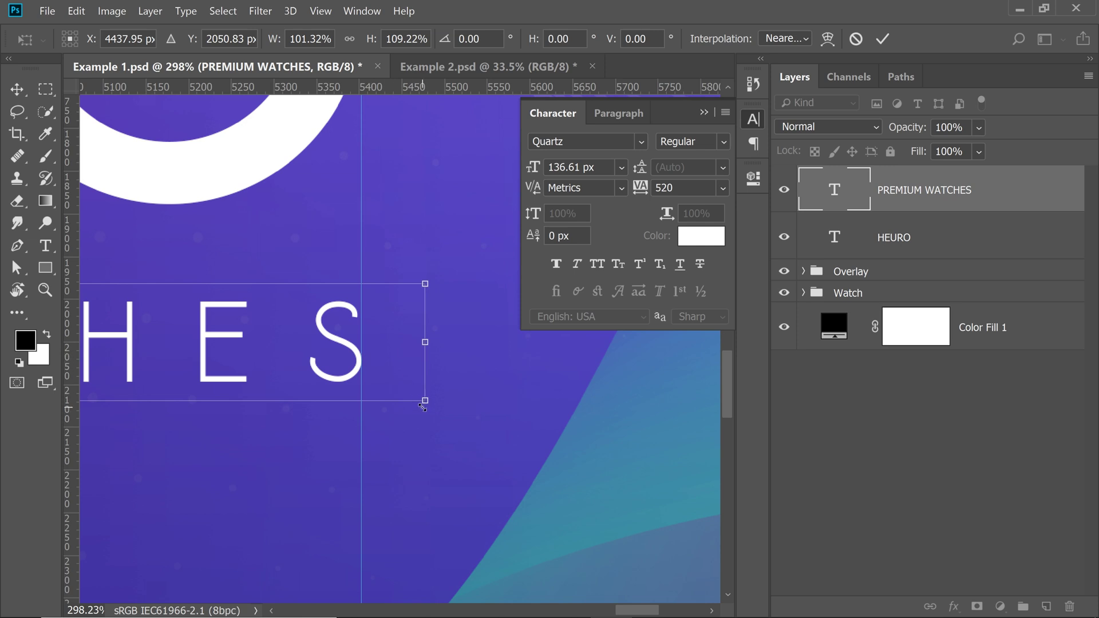
left_click_drag(423, 406, 424, 408)
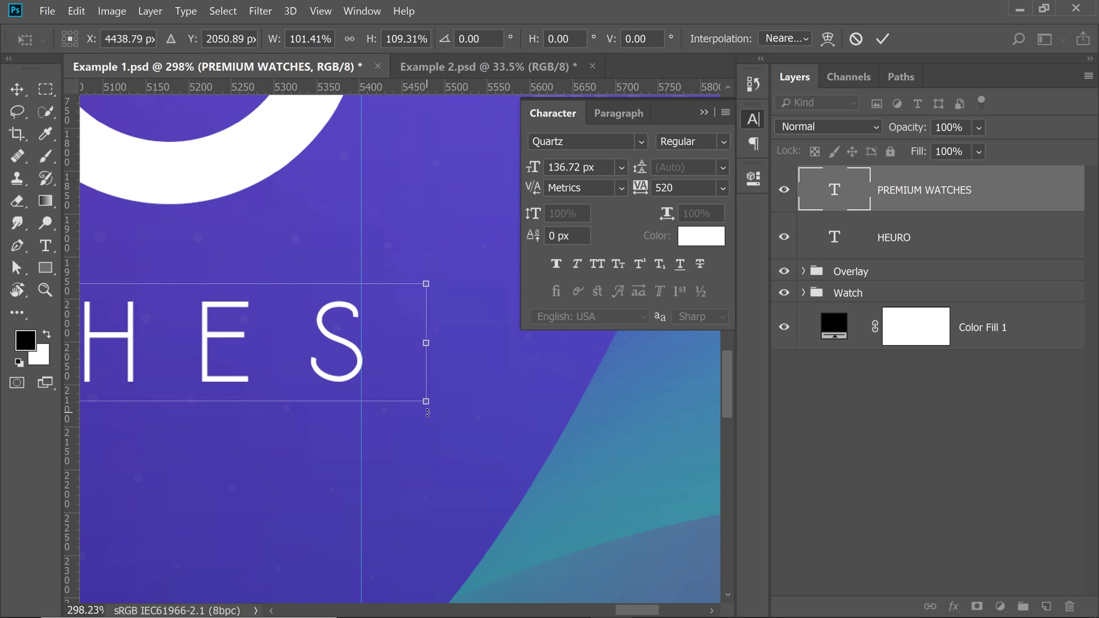
key("Return")
Fit the whole advertisement in view, collapse the character settings and hide the guides.
key("ctrl+0")
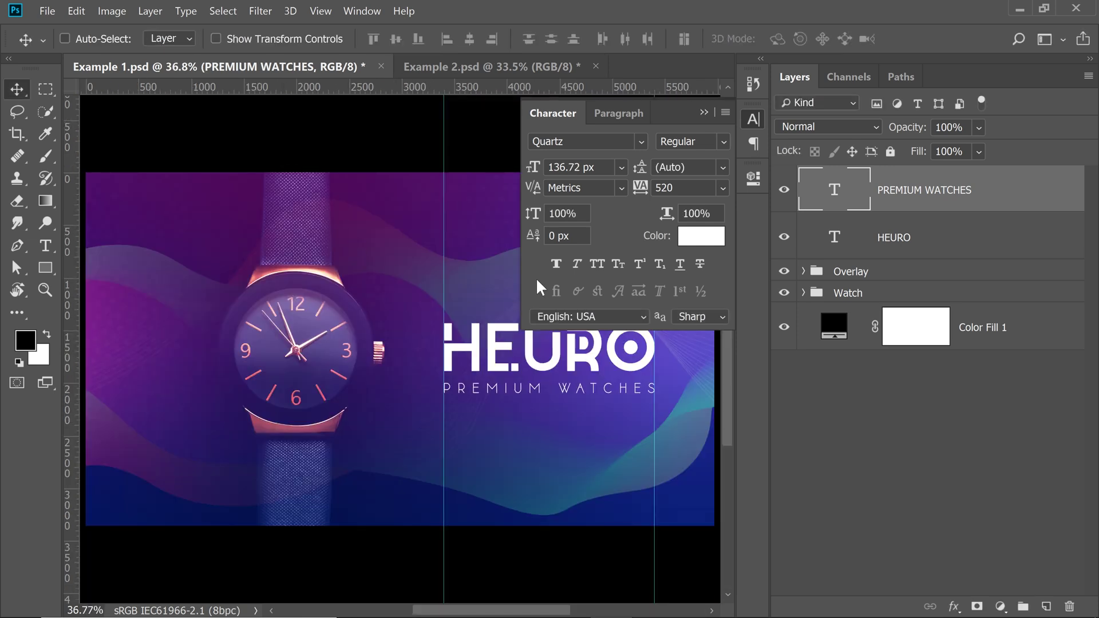
left_click(705, 113)
key("ctrl")
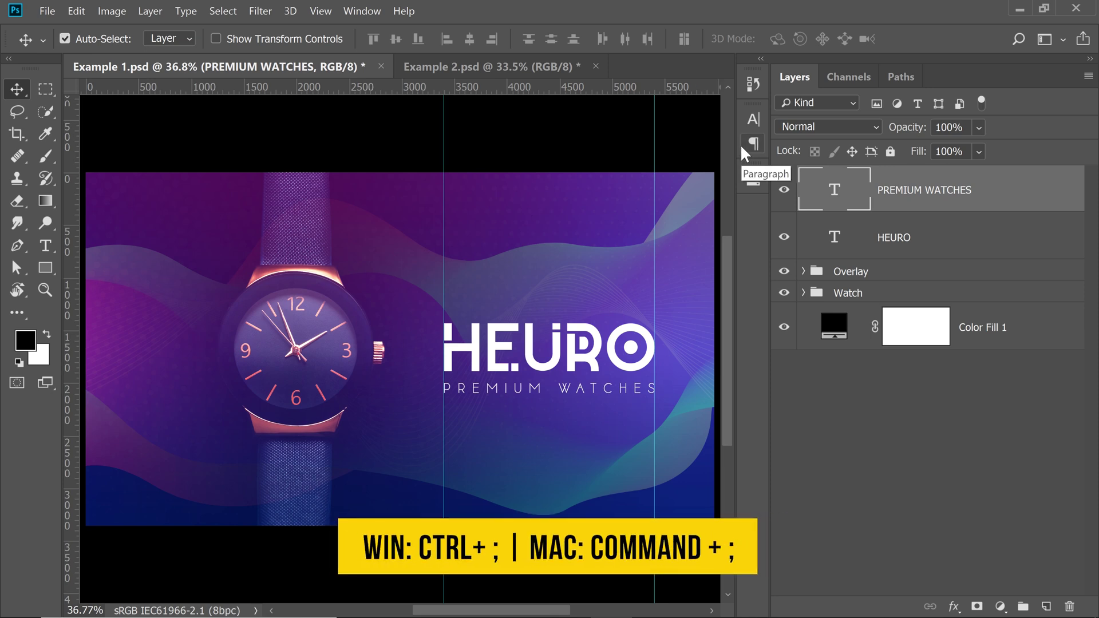
key("ctrl+semicolon")
key("ctrl+semicolon")
key("ctrl+semicolon")
key("ctrl+semicolon")
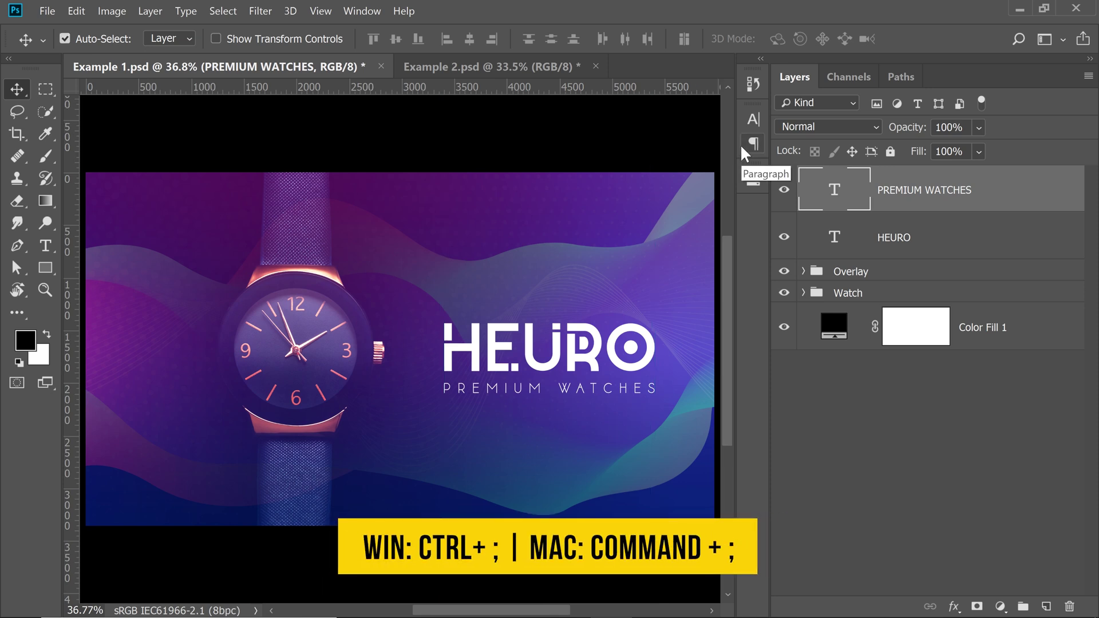
key("ctrl+semicolon")
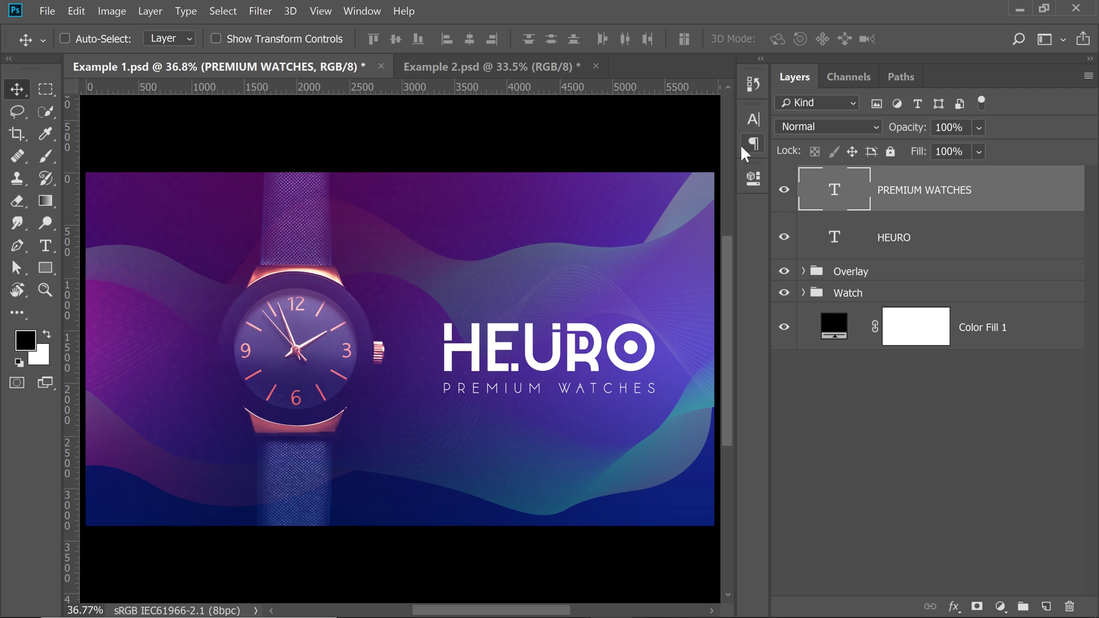
Select all of the PREMIUM WATCHES text, widen its tracking to 780 and commit the text.
double_click(828, 198)
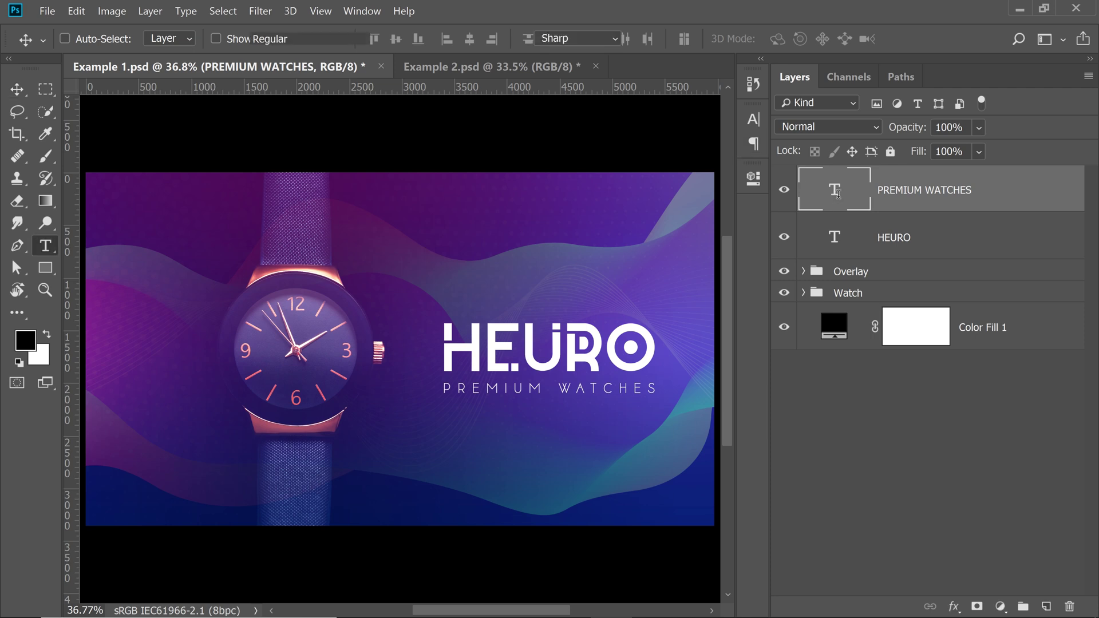
key("alt+Right")
key("alt+Right")
key("alt+Right")
key("alt+Right")
key("alt+Right")
key("alt+Right")
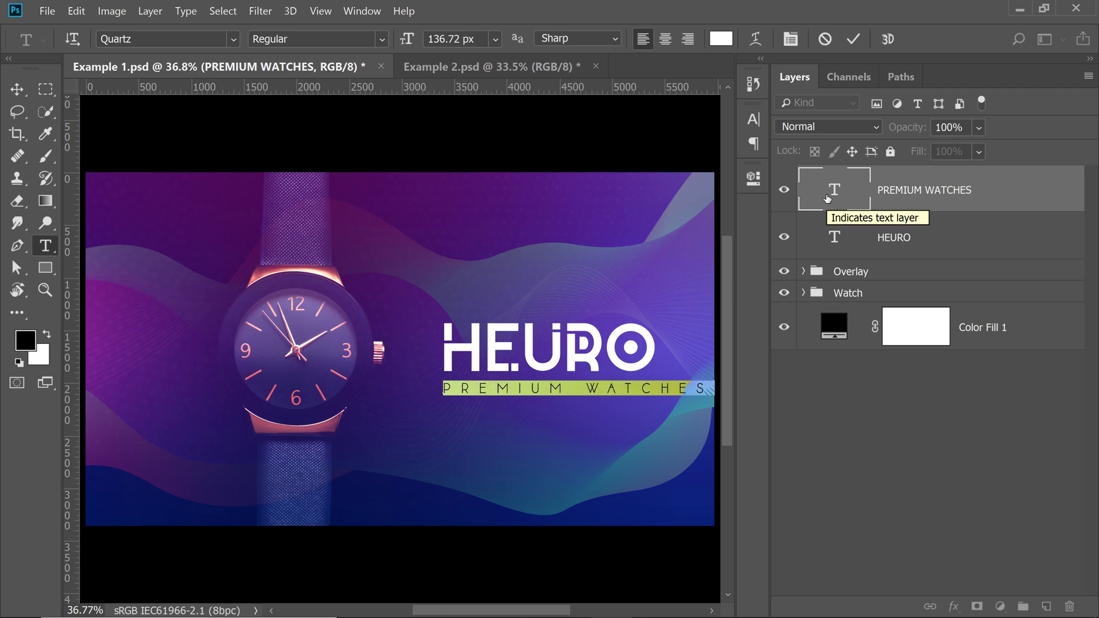
left_click(17, 89)
Scale the PREMIUM WATCHES text down proportionally to about 81% so it matches HEURO's width.
key("ctrl+t")
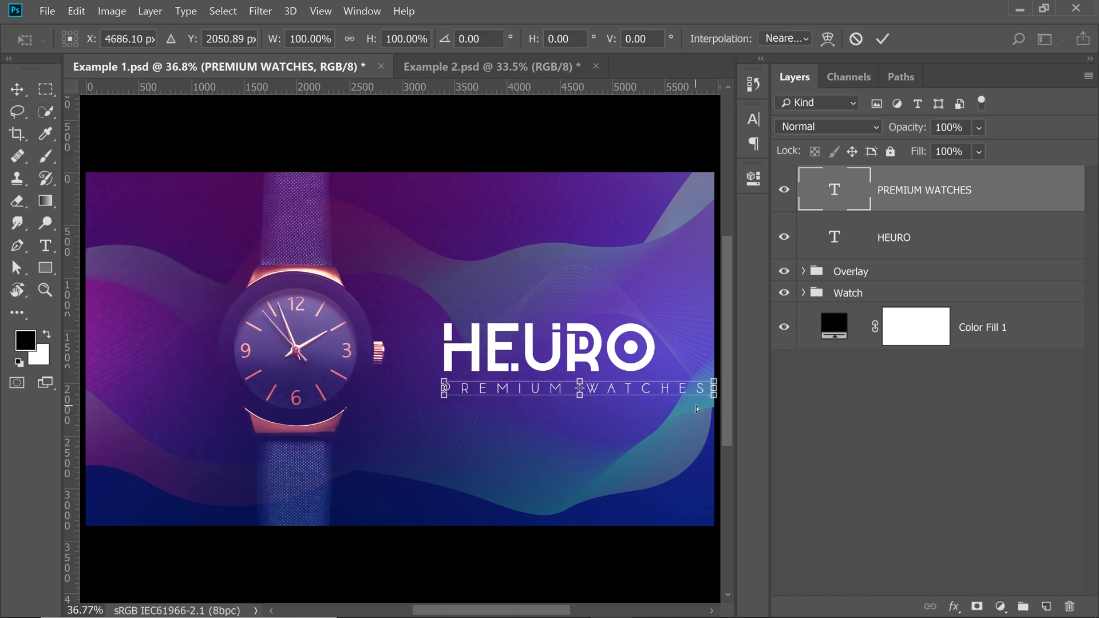
left_click_drag(716, 398, 665, 393)
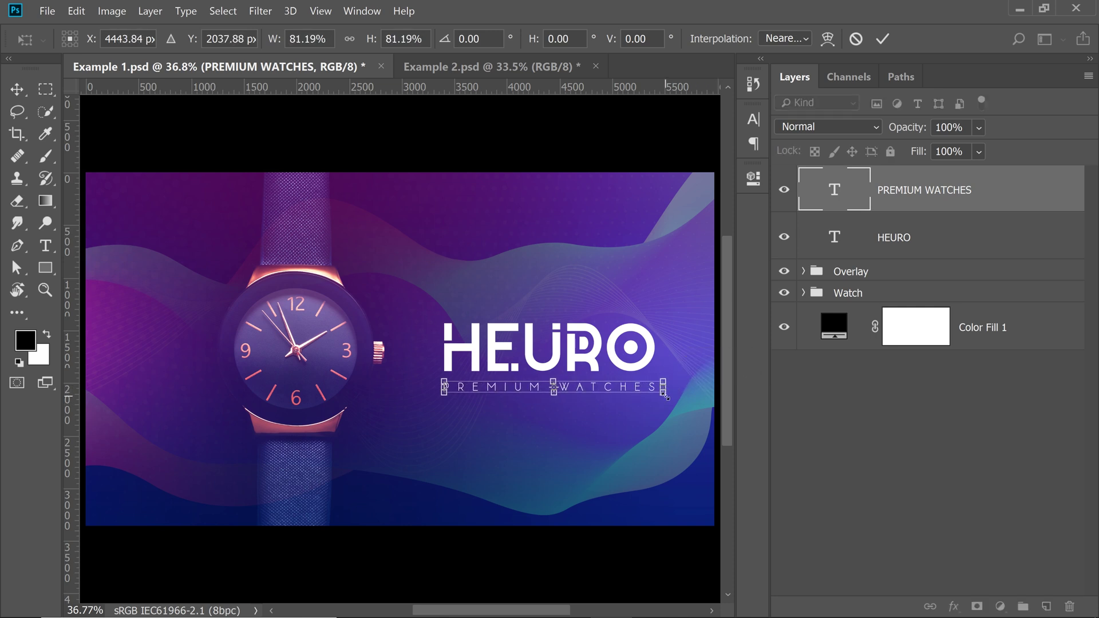
key("Return")
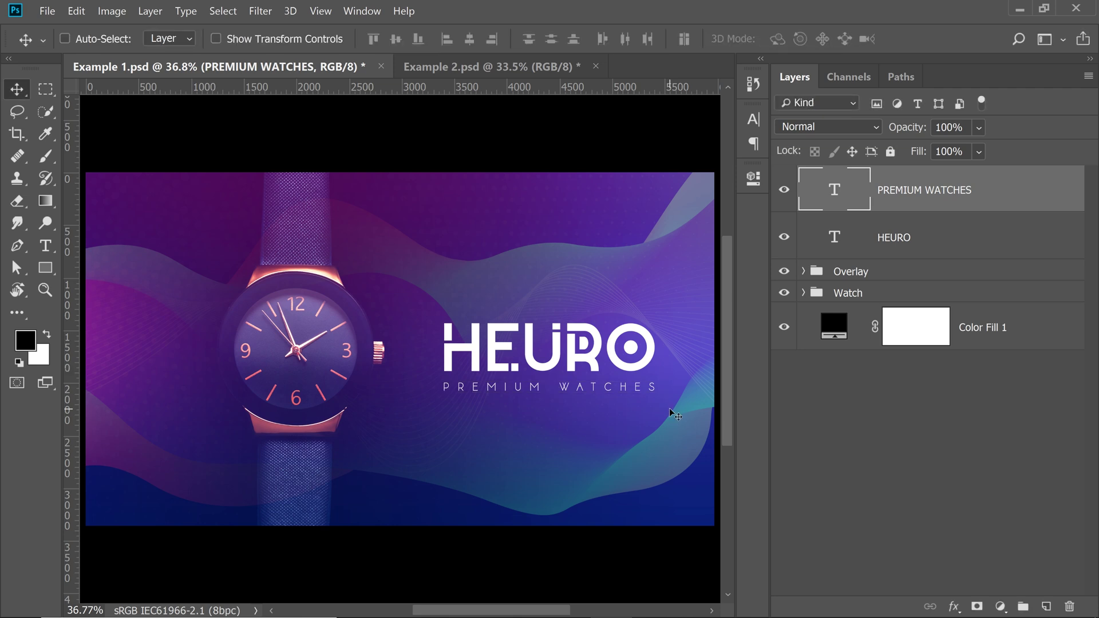
In Example 2.psd, add the text GARBELLA in Goldoni Regular over the lower part of the photo.
left_click(467, 67)
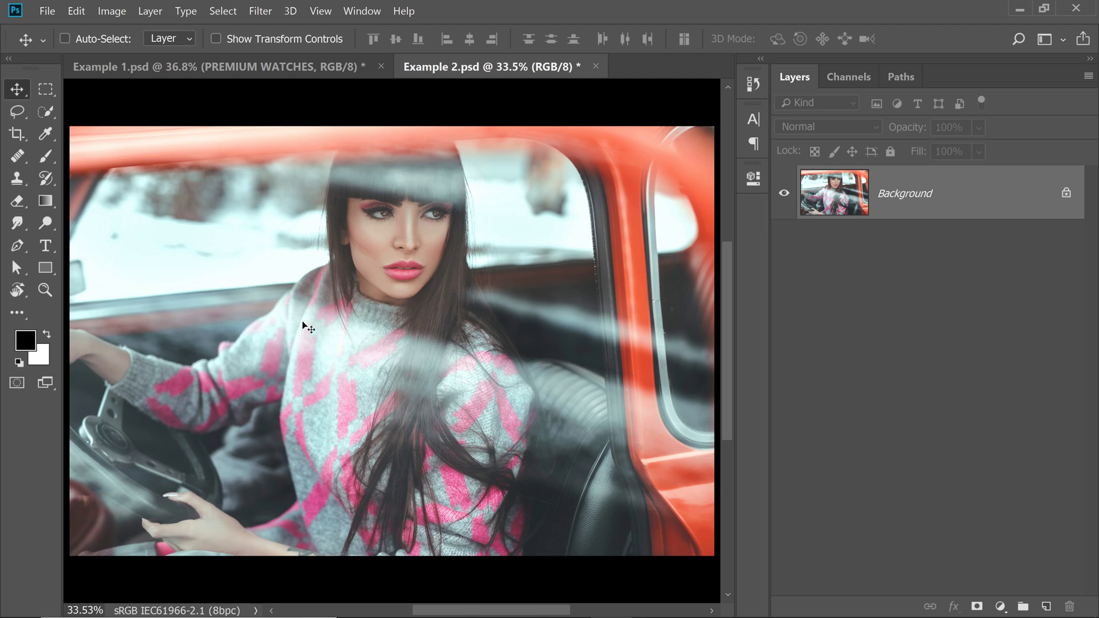
left_click(46, 246)
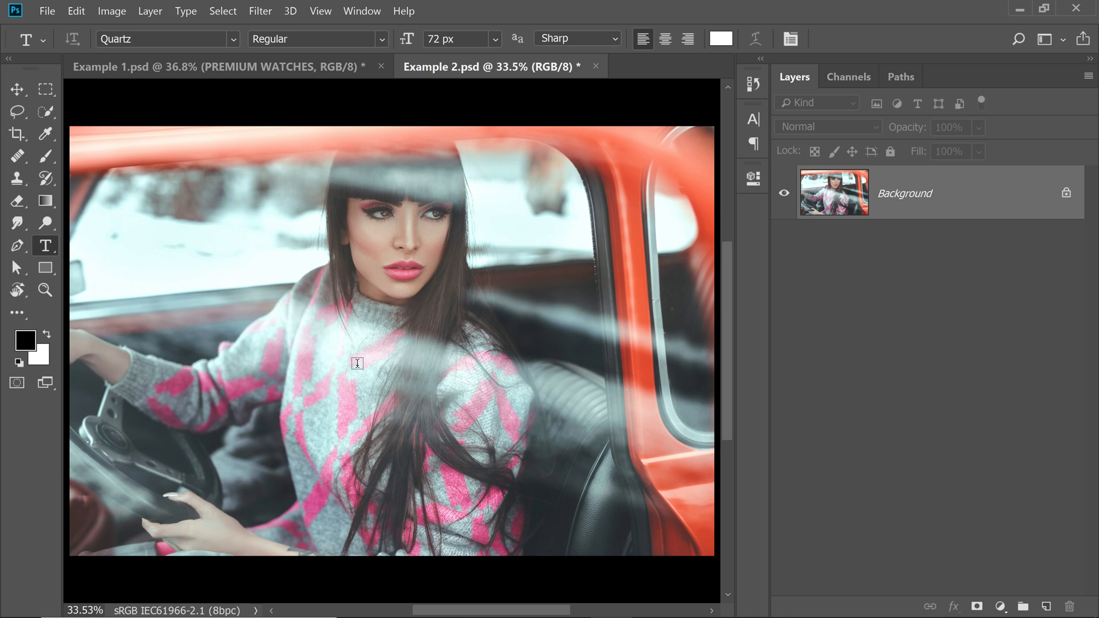
left_click(276, 456)
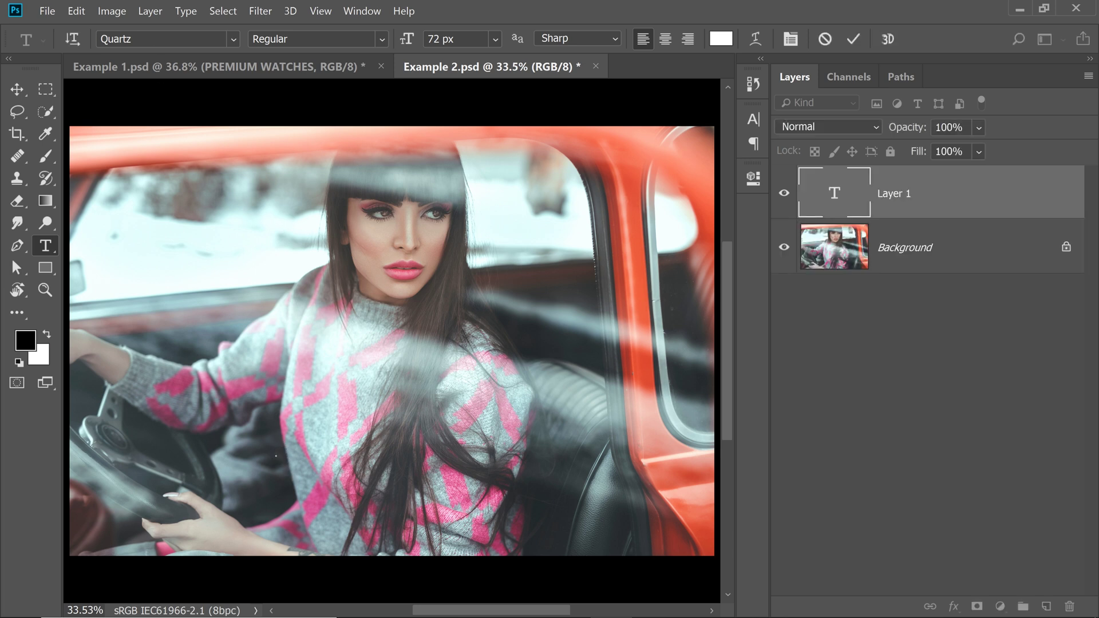
left_click(143, 39)
type("gold")
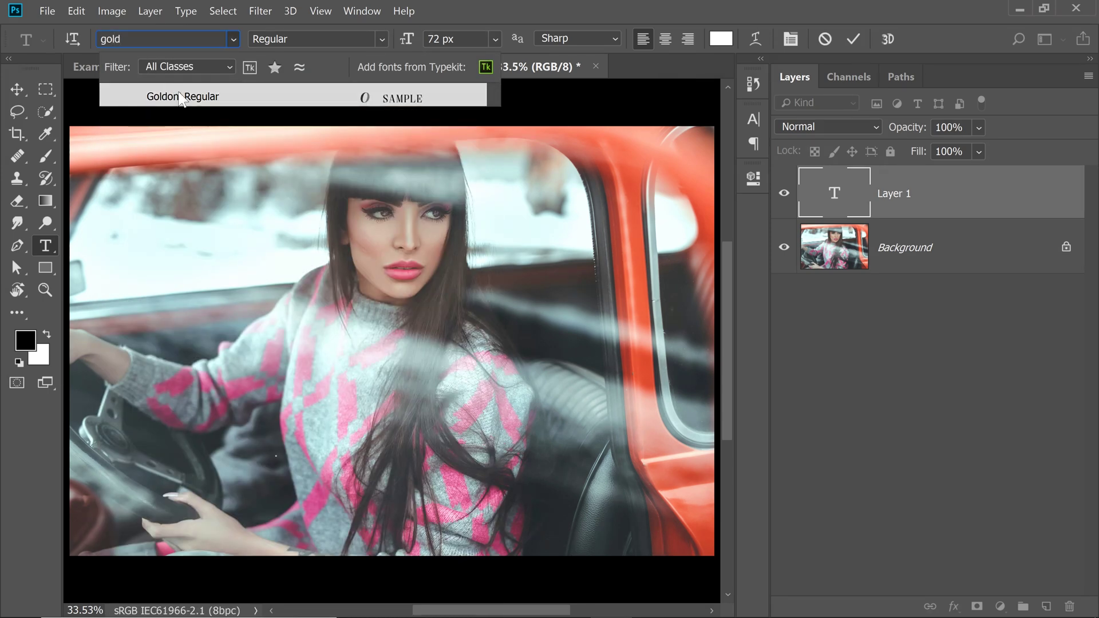
key("Return")
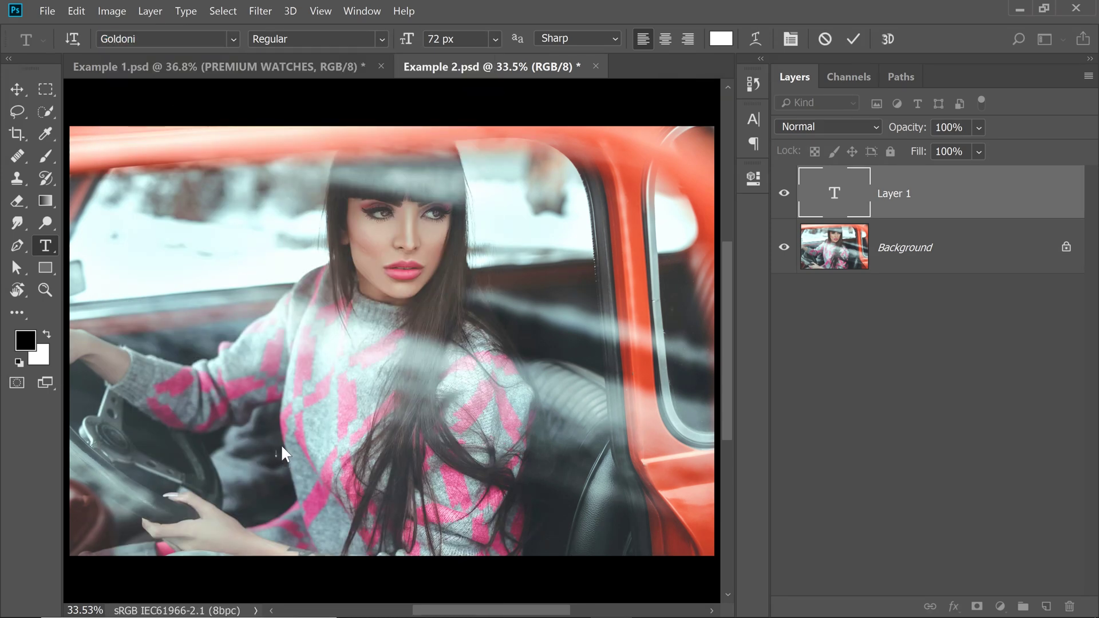
type("RBELLA")
Select all of the GARBELLA text and set its tracking to 0.
double_click(835, 197)
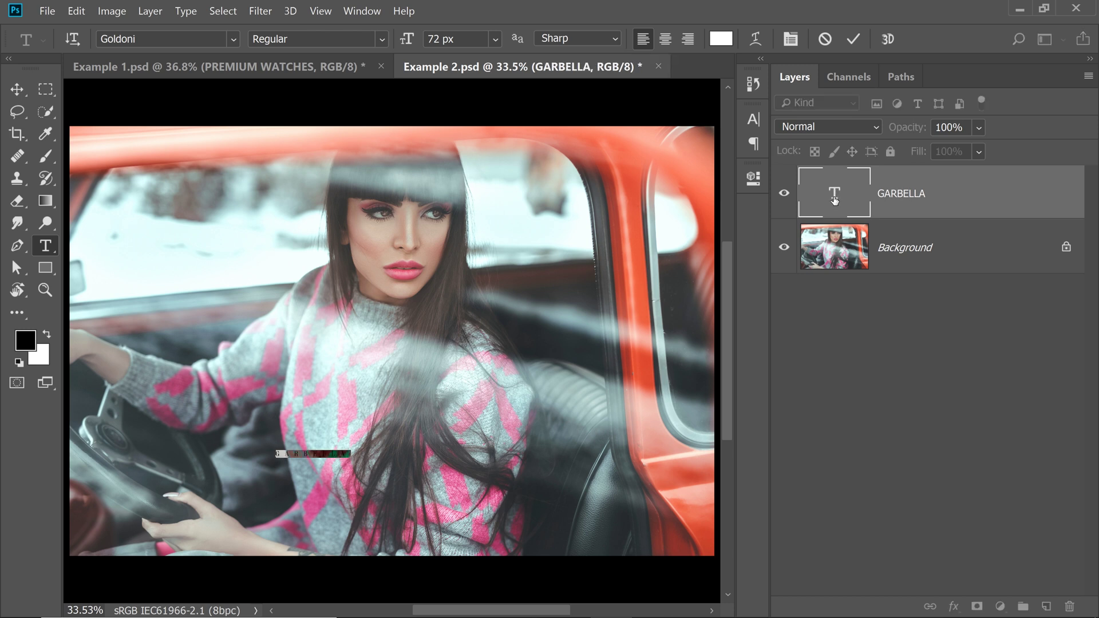
left_click(789, 38)
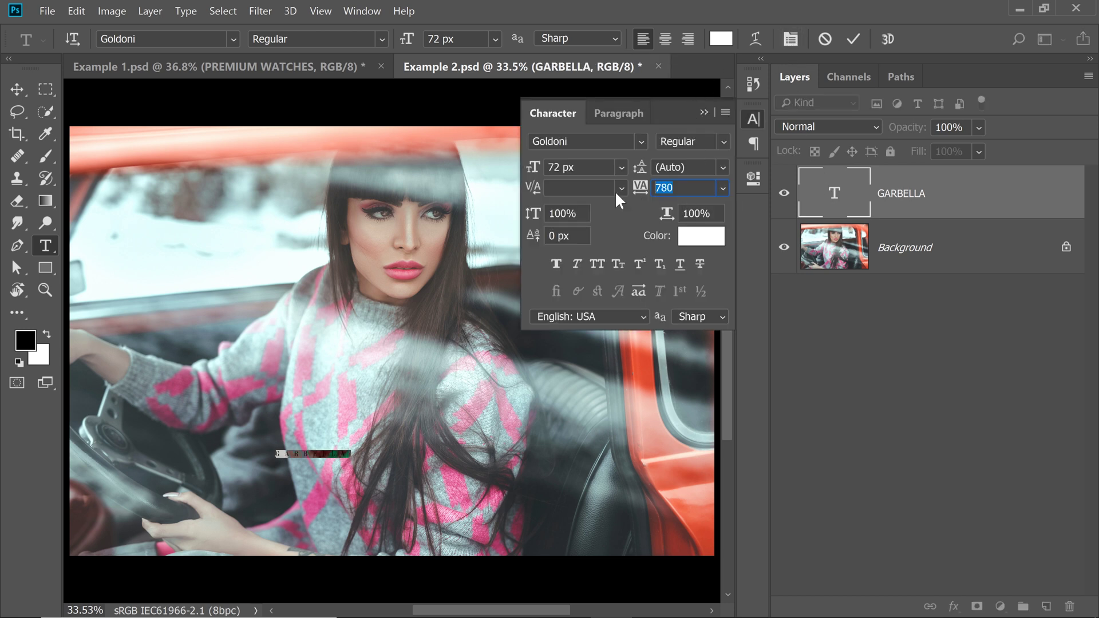
type("0")
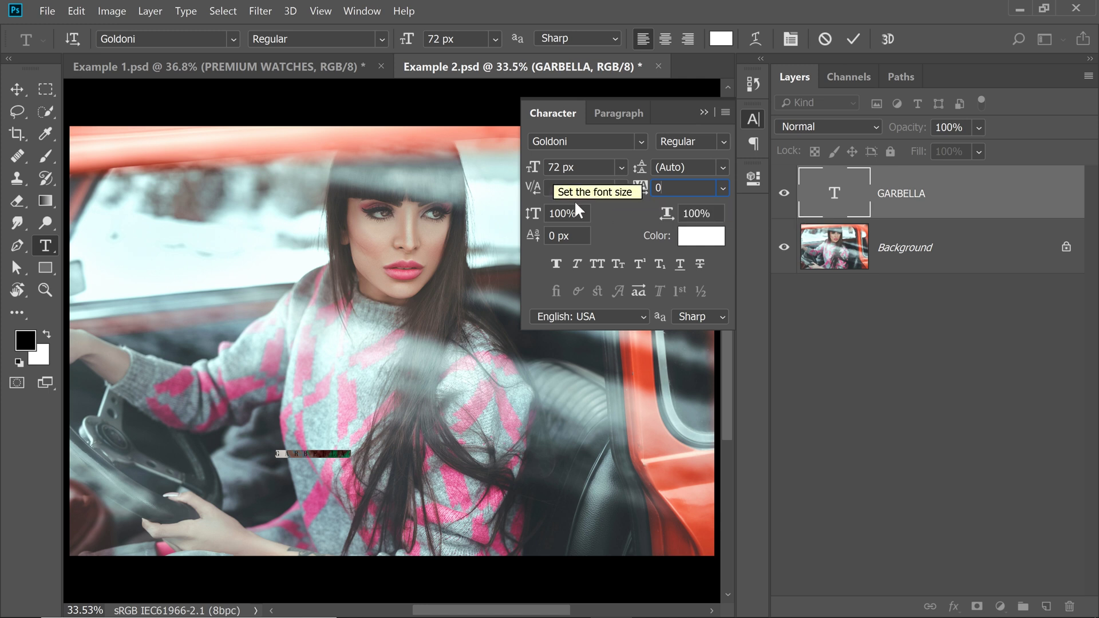
Commit the GARBELLA text and scale it up proportionally to a font size of about 822 px across the lower photo.
key("Return")
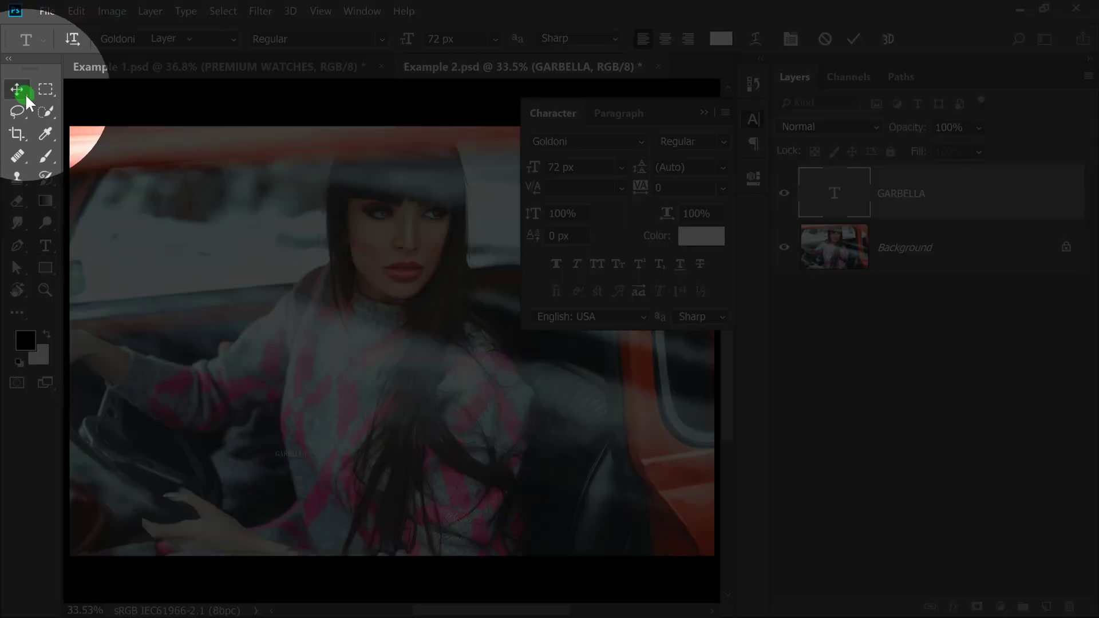
left_click(17, 90)
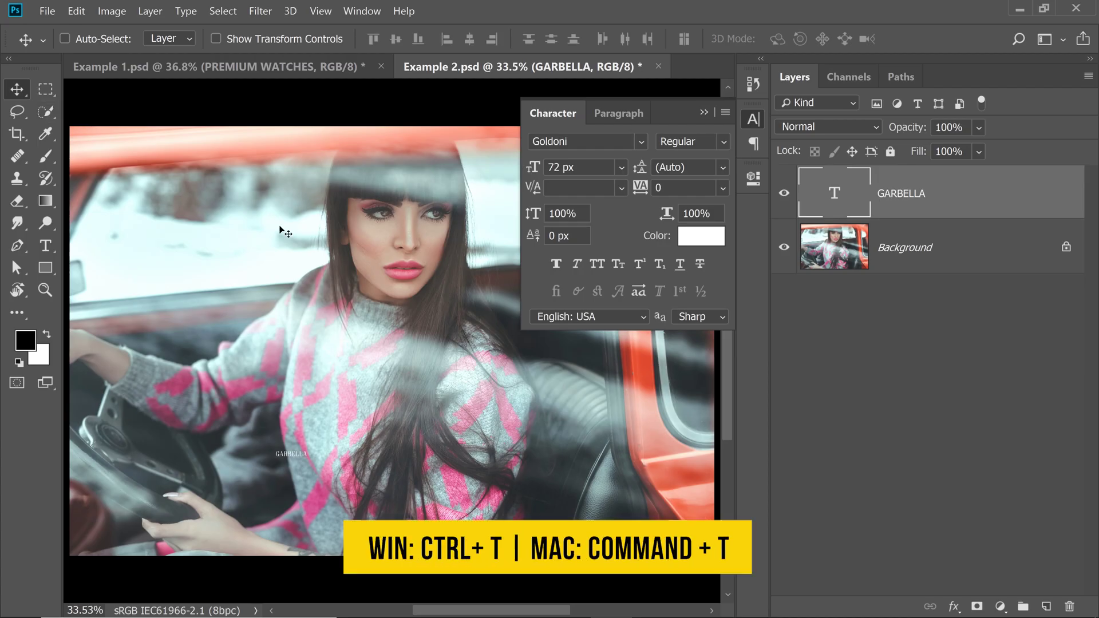
key("ctrl+t")
left_click_drag(308, 450, 498, 418)
key("Return")
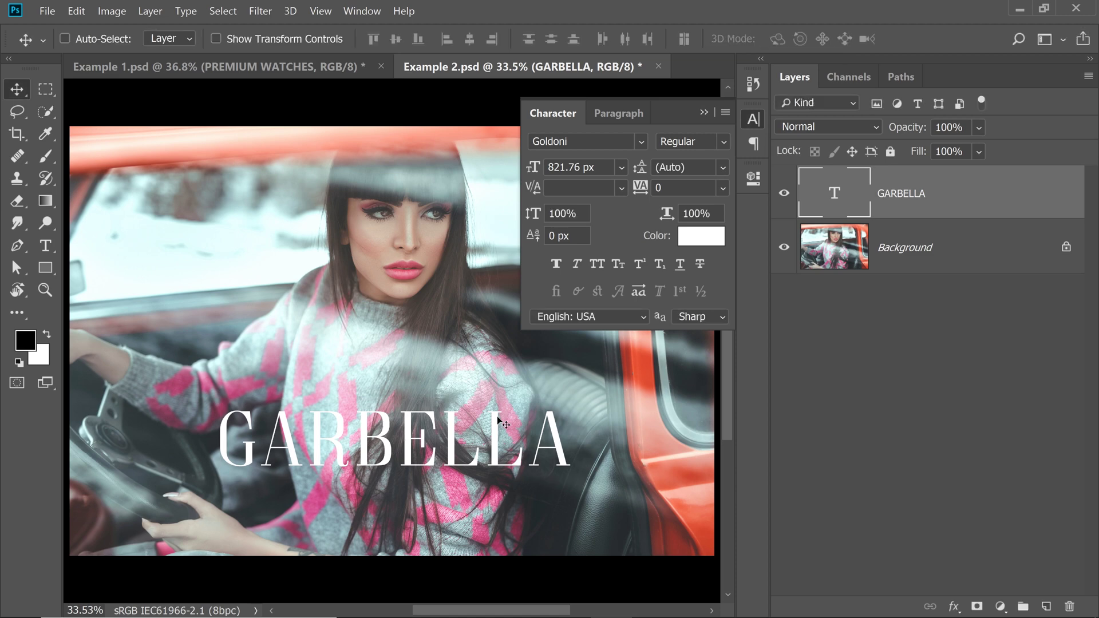
Centre the GARBELLA text horizontally on the whole canvas, then clear the selection.
key("ctrl+a")
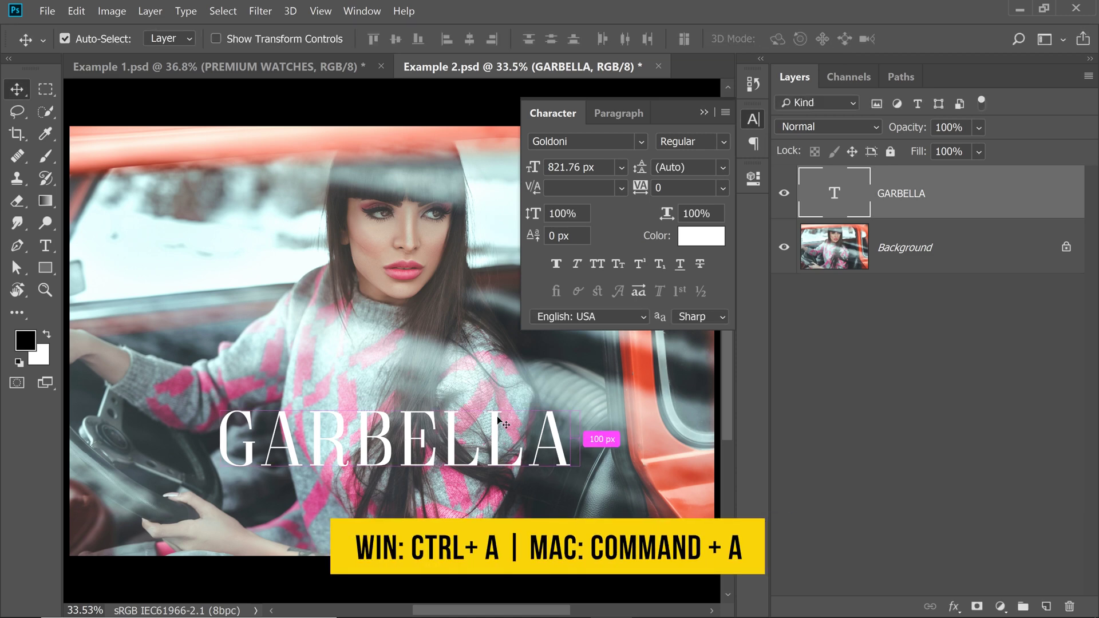
key("ctrl+a")
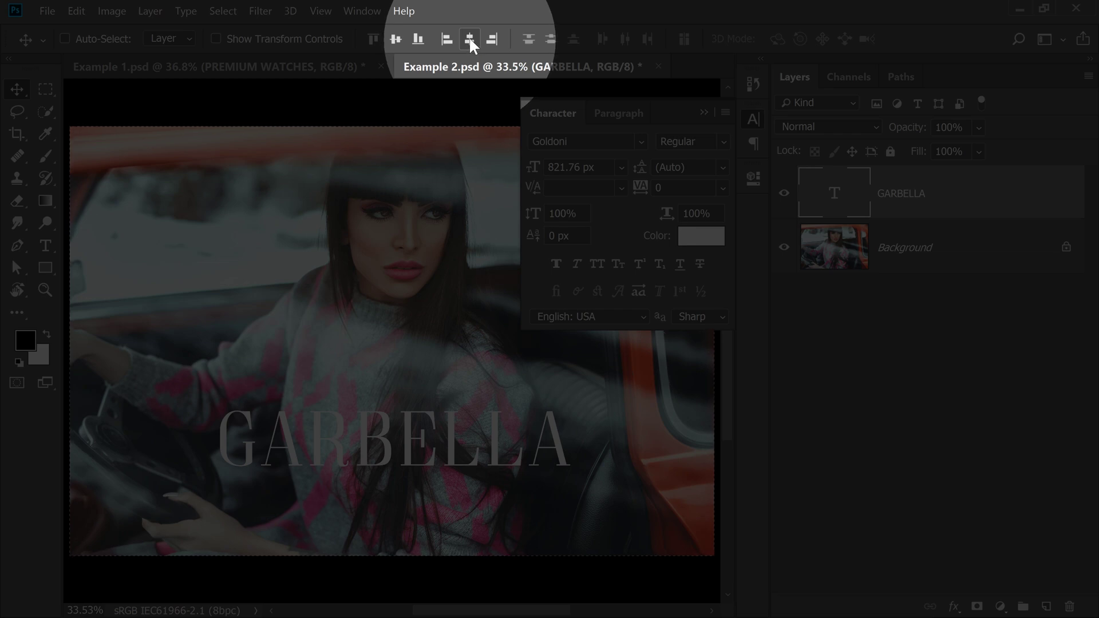
left_click(468, 38)
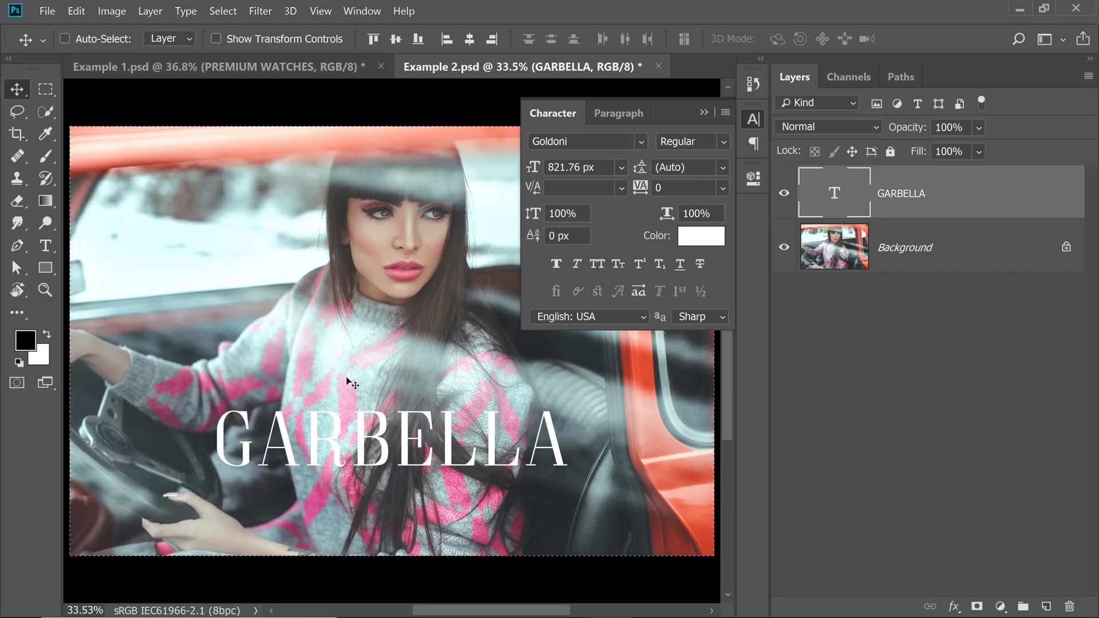
key("ctrl+d")
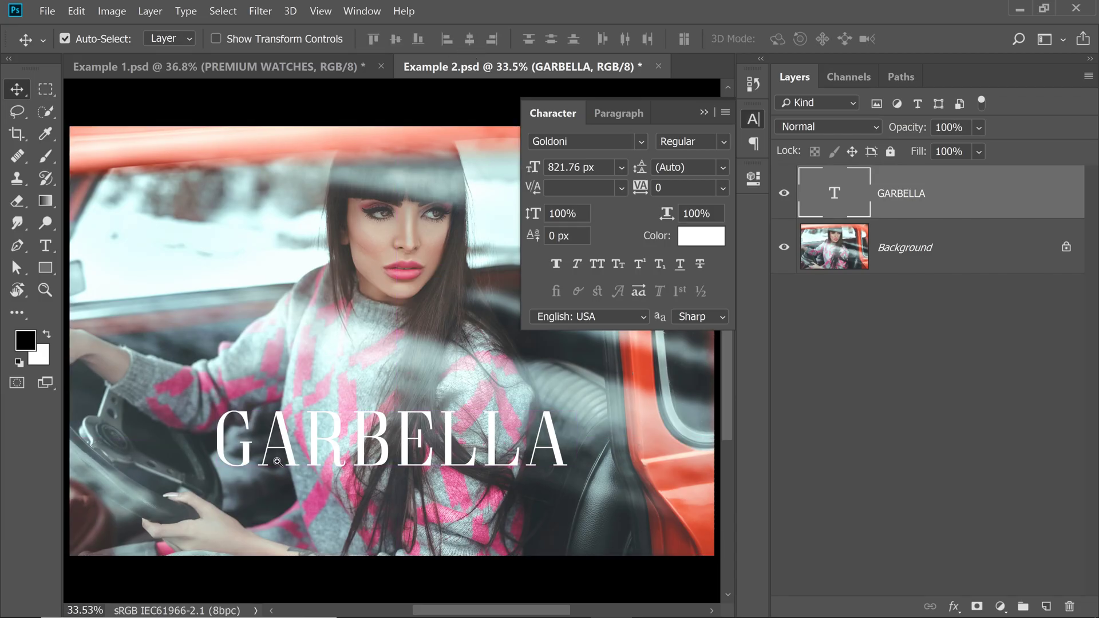
Examine the serifs at the feet of GARBELLA's letters and the gaps between G, A and R up close.
scroll(277, 462, "up", 10)
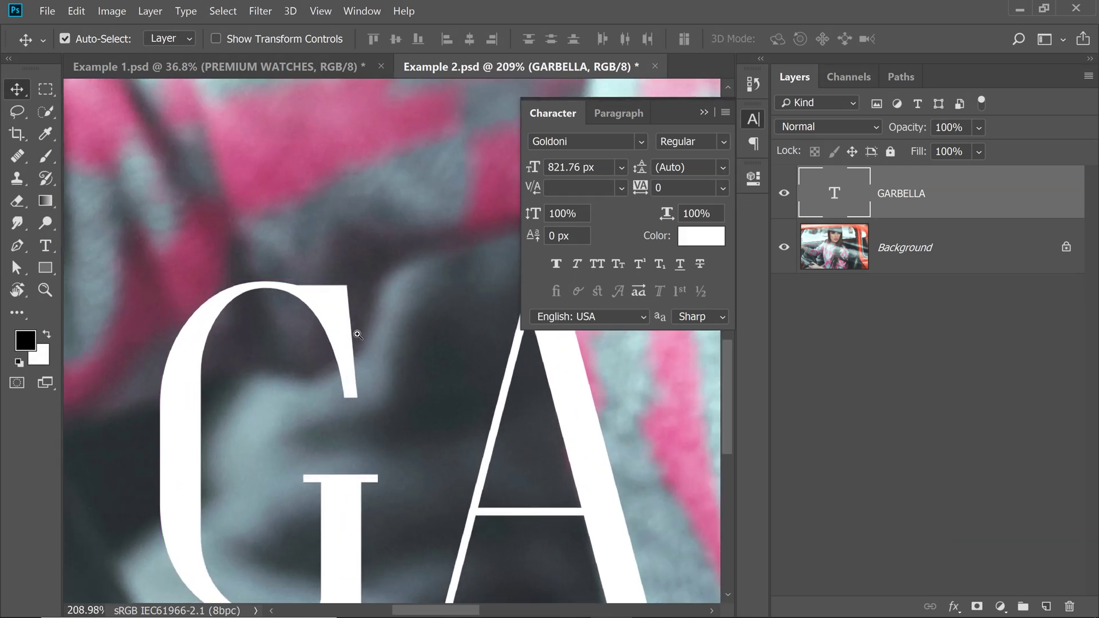
left_click_drag(442, 430, 346, 448)
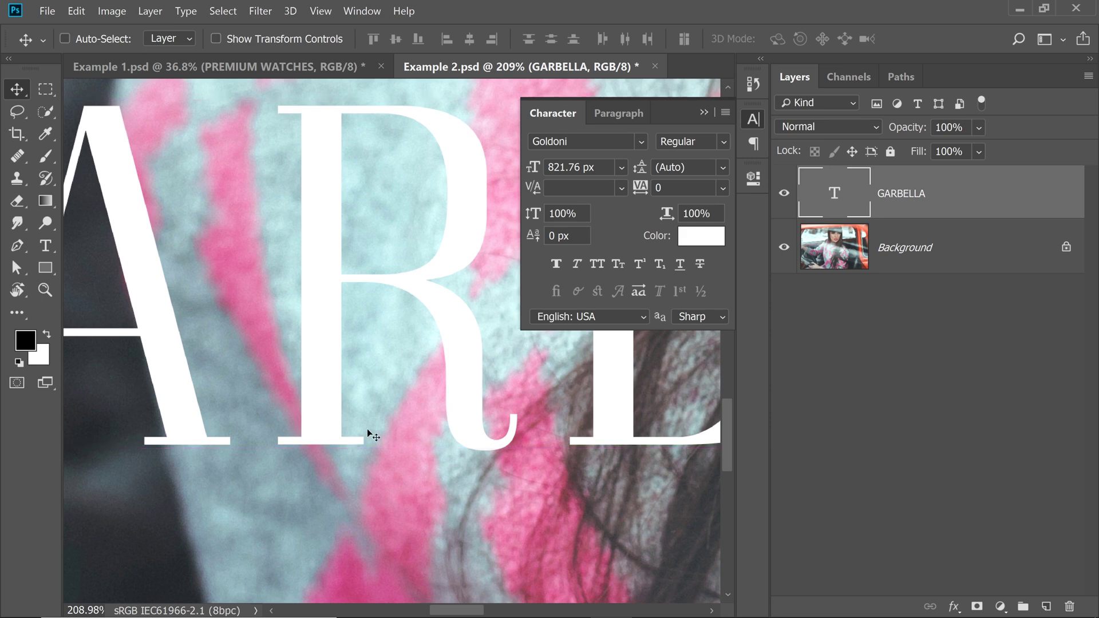
scroll(232, 434, "up", 5)
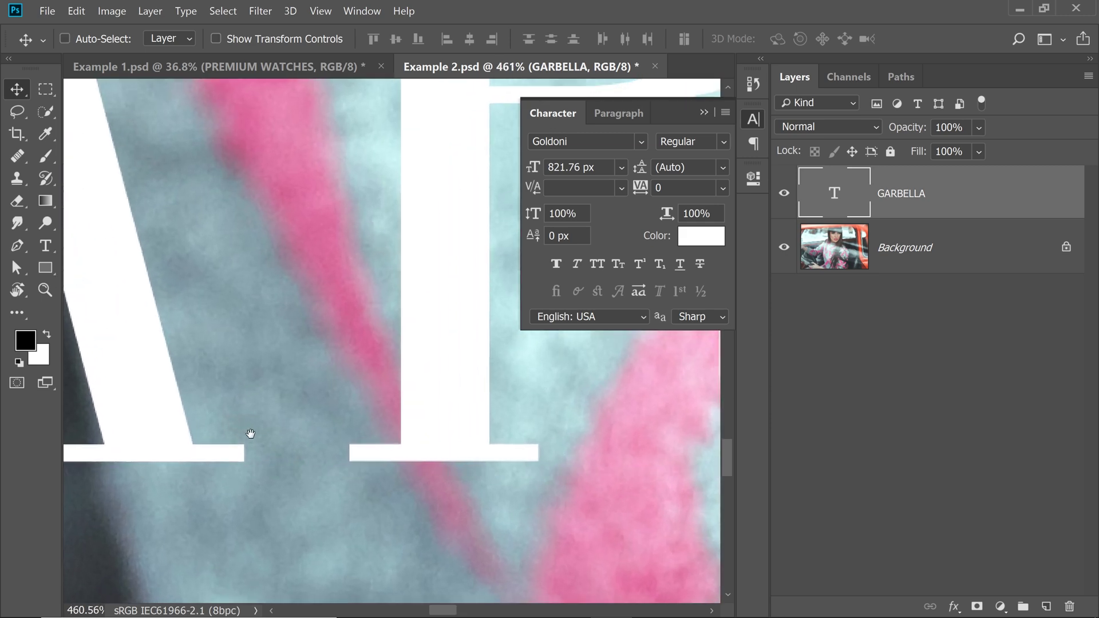
left_click_drag(250, 433, 337, 426)
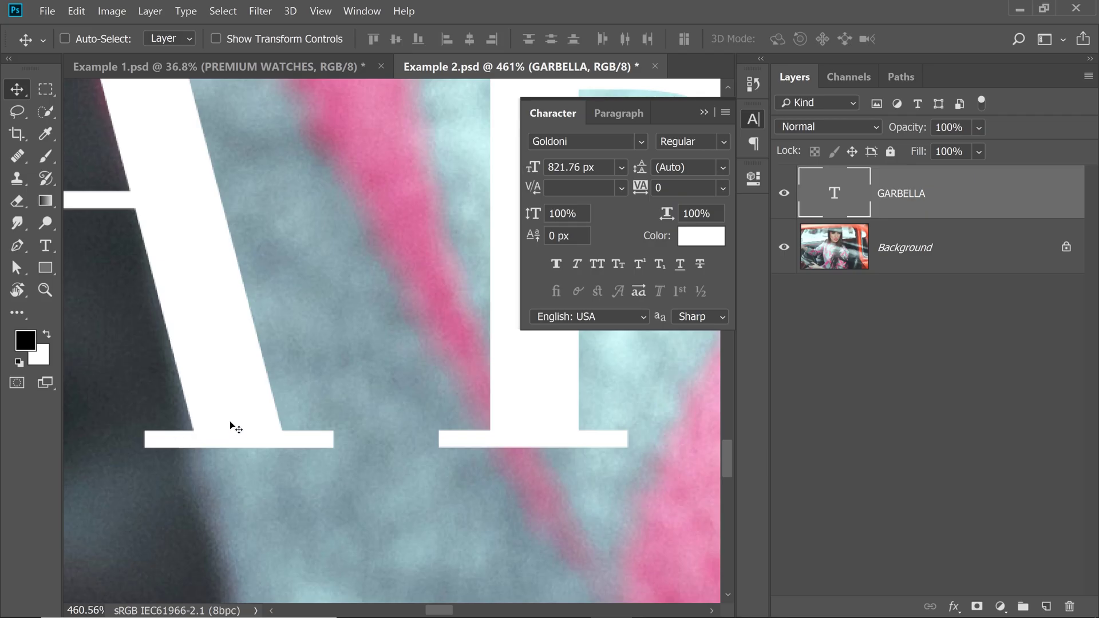
scroll(236, 428, "down", 5)
scroll(344, 292, "up", 5)
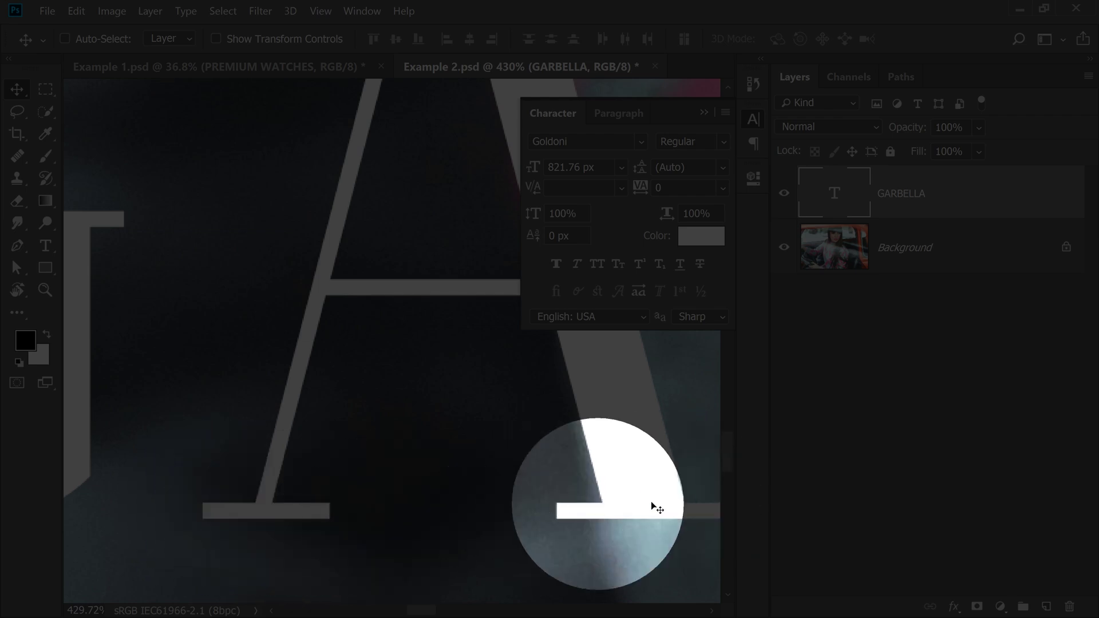
scroll(372, 432, "down", 5)
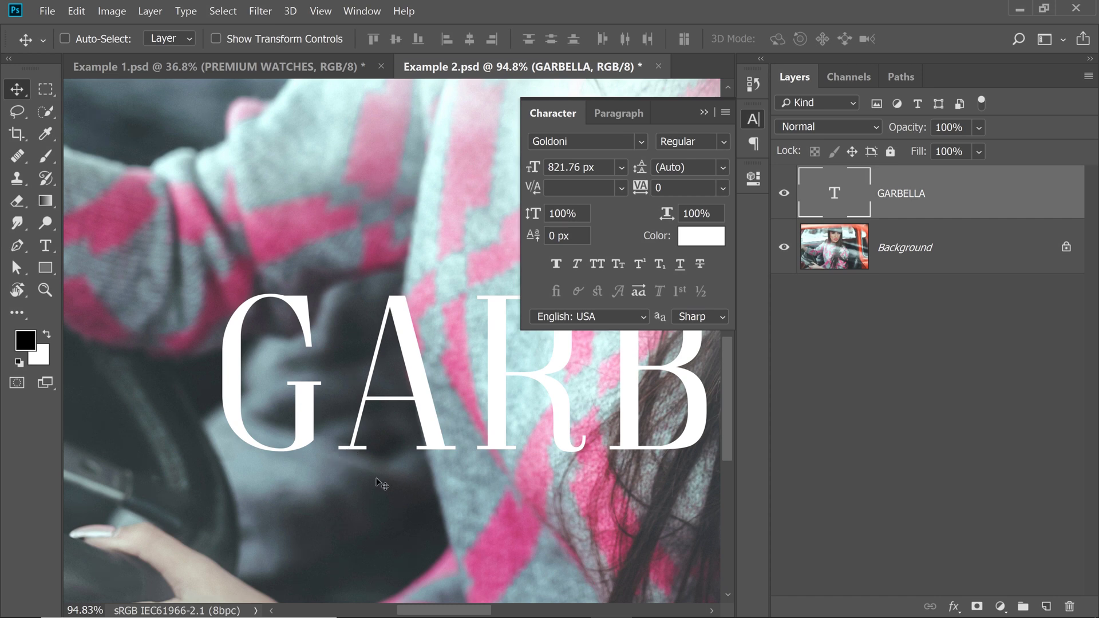
scroll(438, 401, "down", 3)
left_click_drag(438, 401, 401, 404)
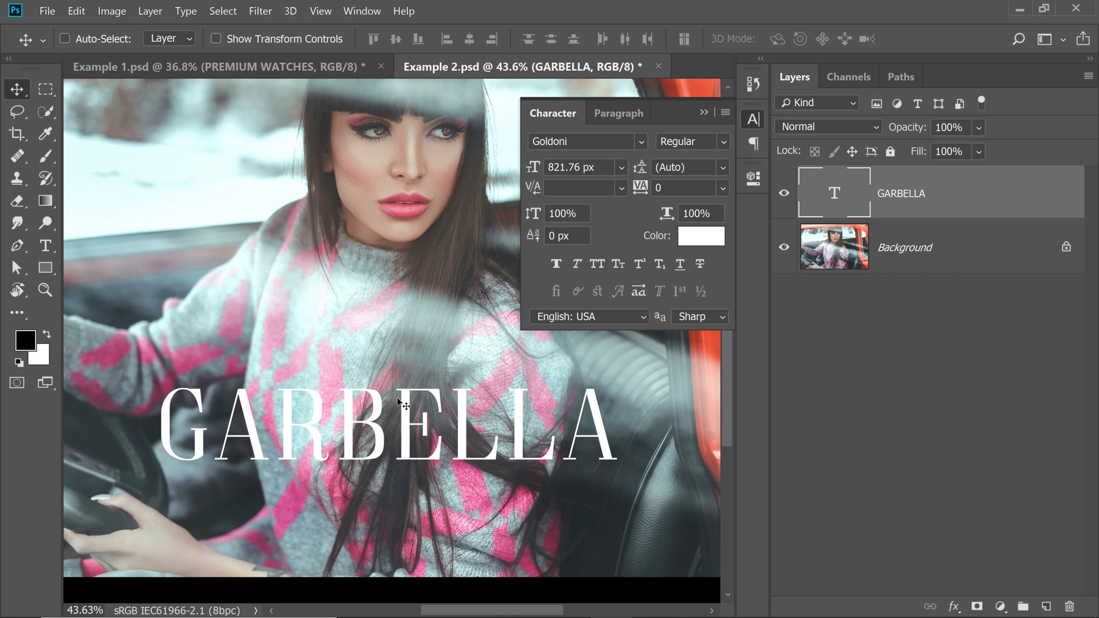
Try the sans-serif font Ardent Sans Bold on the GARBELLA text and inspect the feet of the letter A.
left_click(50, 240)
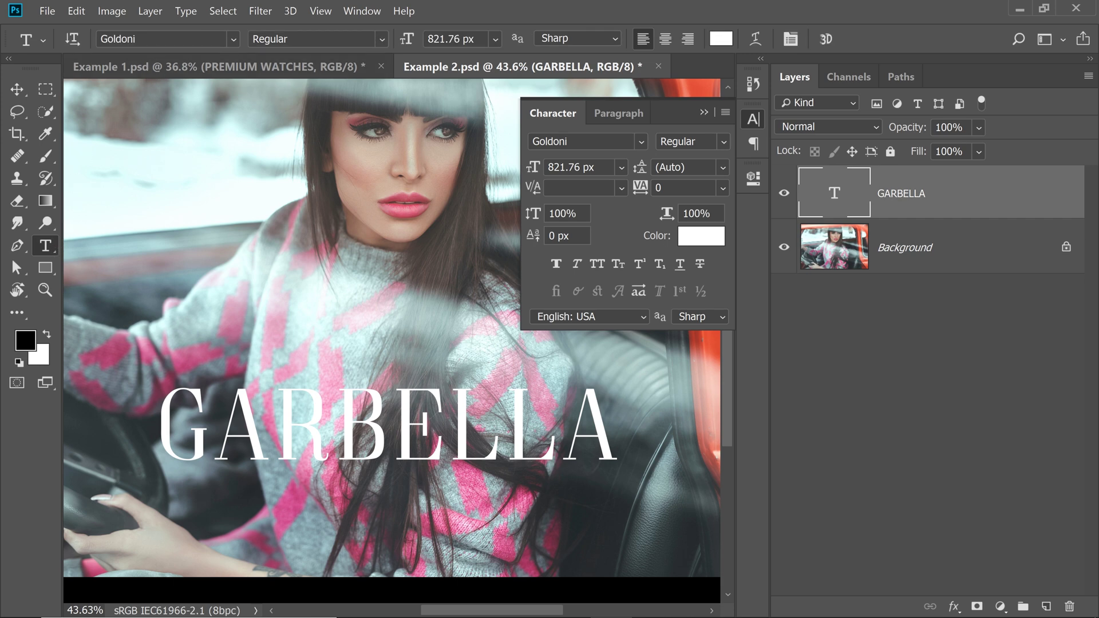
left_click(158, 43)
type("sans")
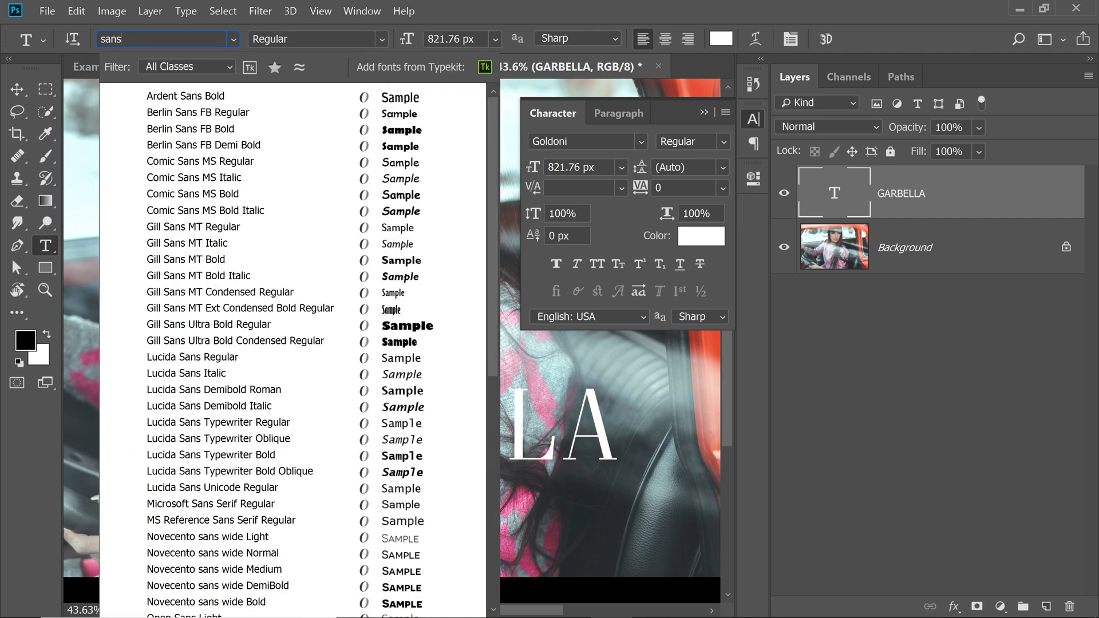
left_click(176, 95)
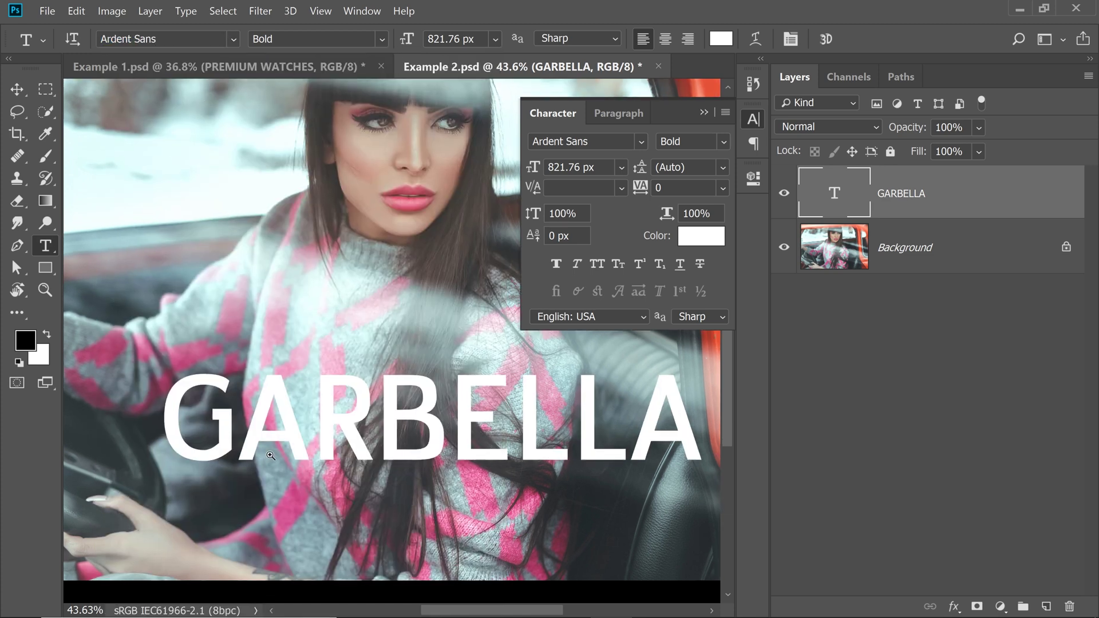
left_click_drag(270, 455, 325, 462)
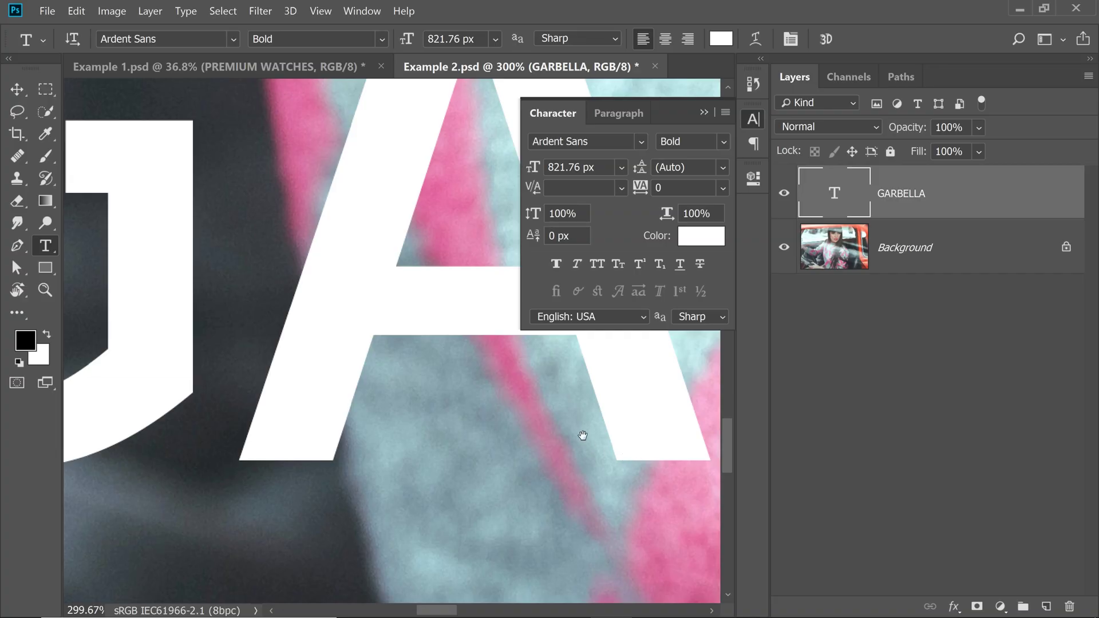
left_click_drag(581, 437, 459, 417)
key("Down")
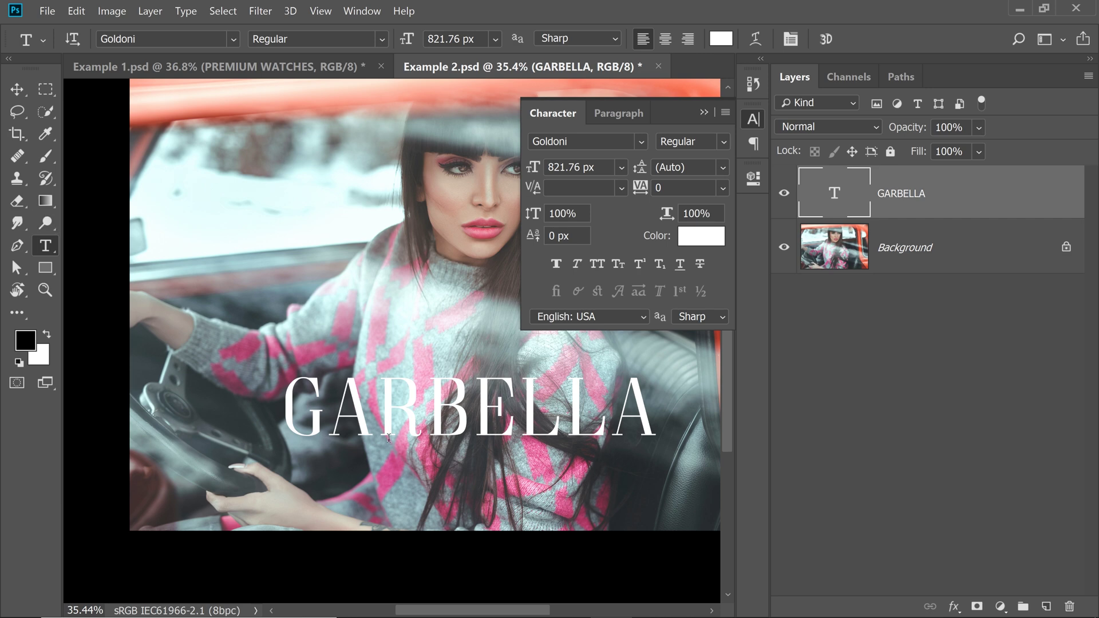
Add the text NEW WINTER COLLECTION in Gilroy Light at 72 px below GARBELLA and commit it.
left_click(390, 470)
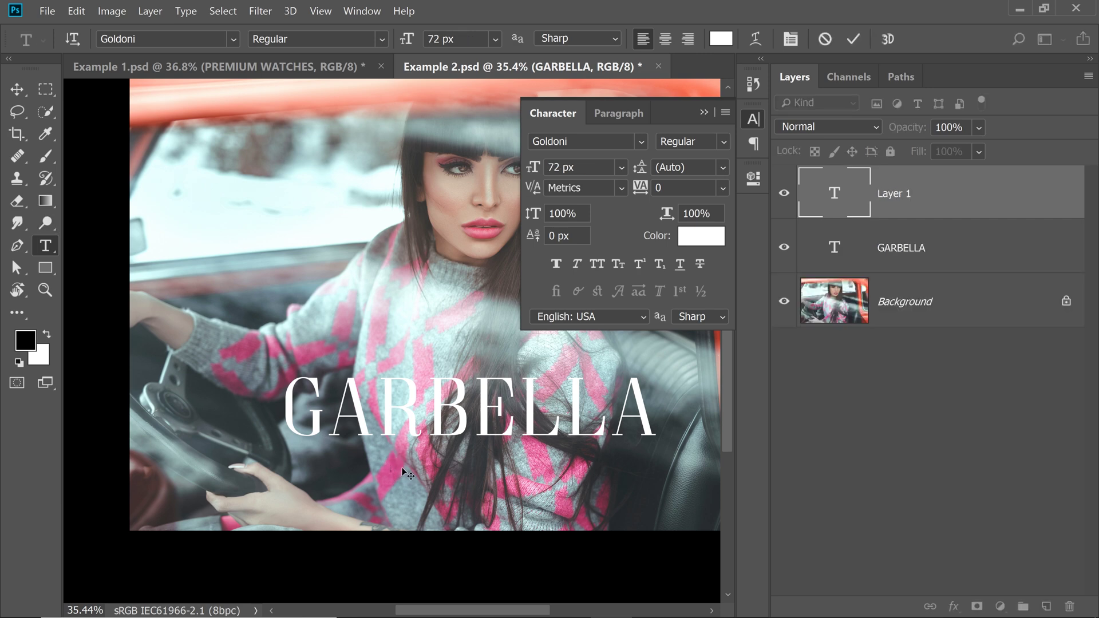
left_click(149, 42)
type("gilro")
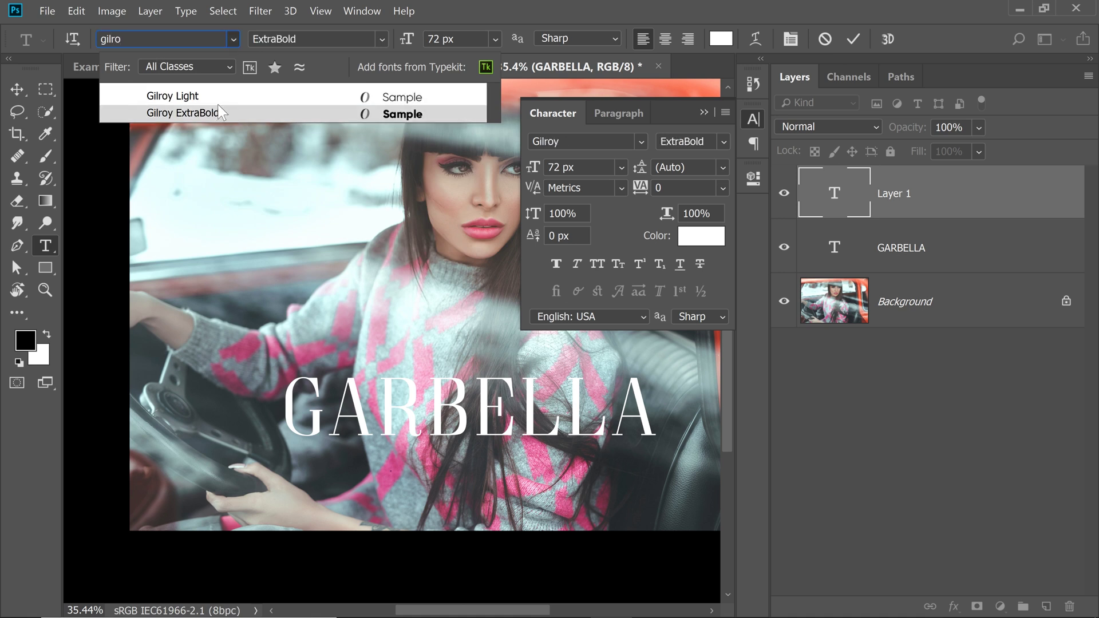
left_click(219, 96)
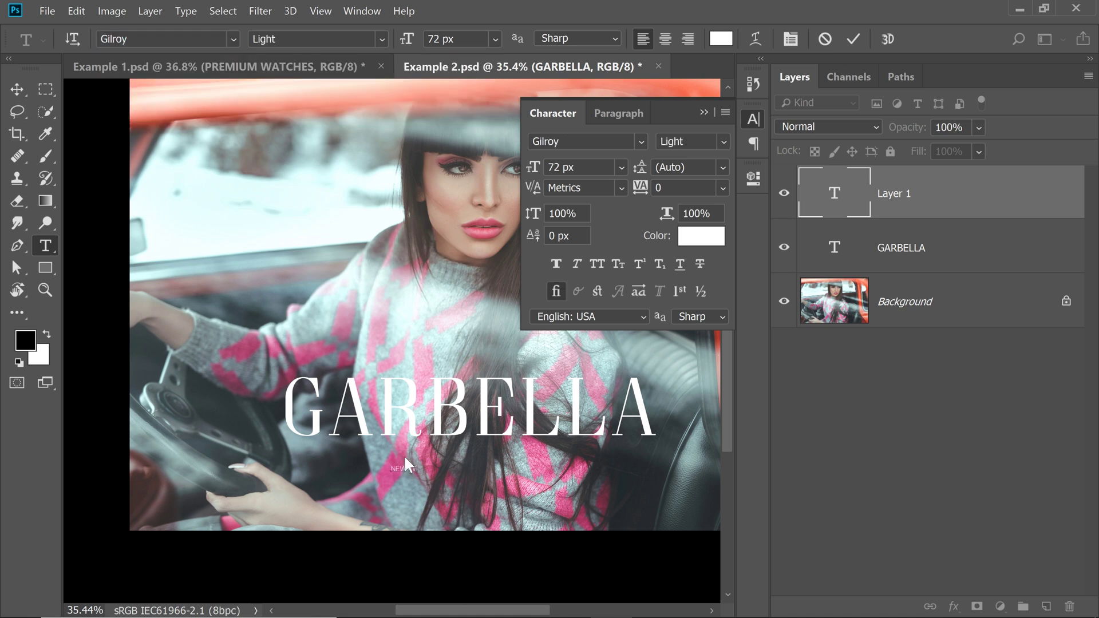
type("COLLECTION")
left_click(17, 89)
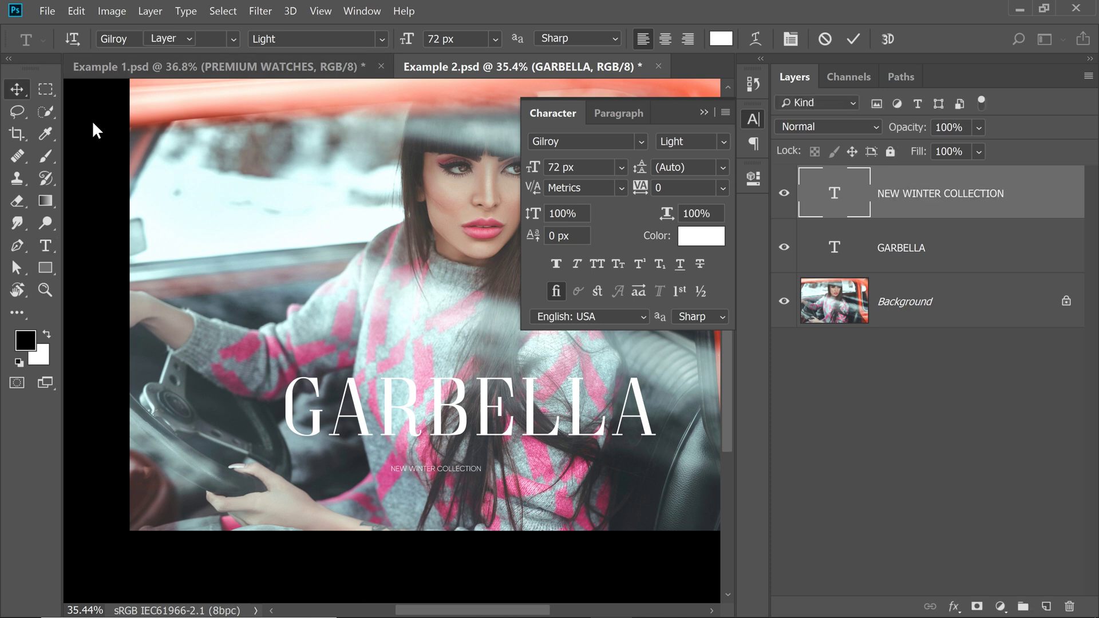
Scale the NEW WINTER COLLECTION text up proportionally to about 200%.
key("ctrl+t")
left_click_drag(486, 484, 570, 498)
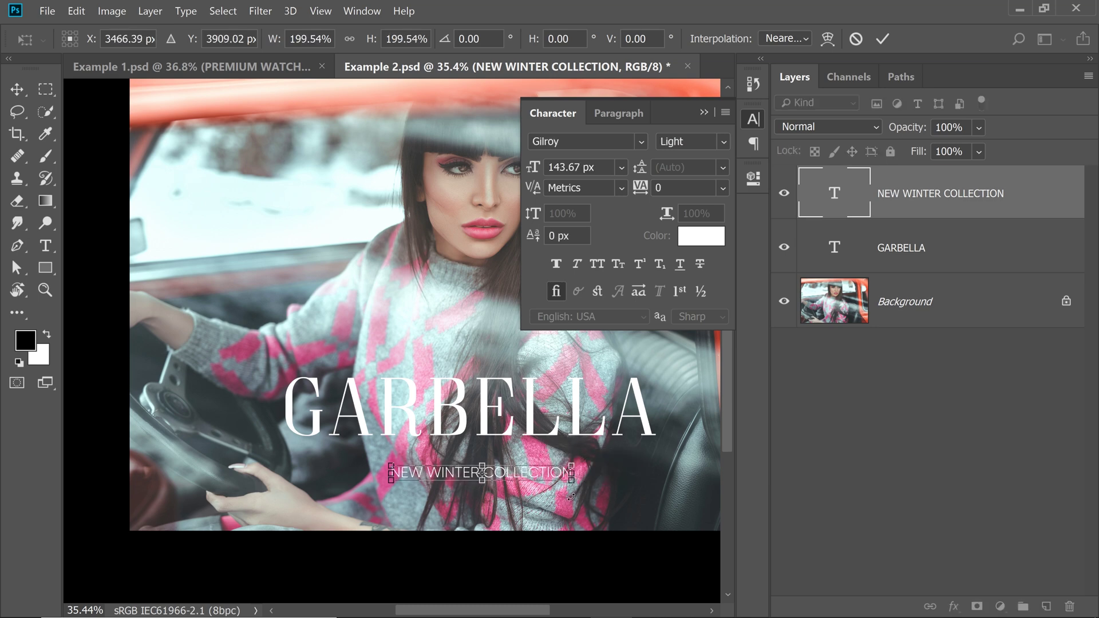
key("Return")
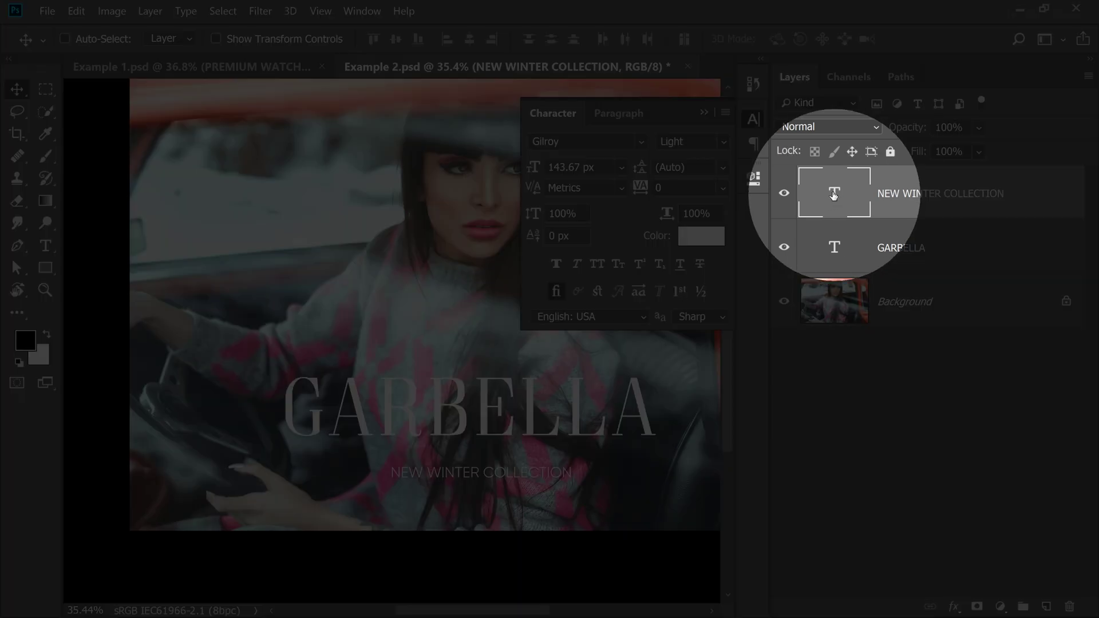
Select all of the NEW WINTER COLLECTION text, widen its tracking to 540 and commit the text.
double_click(836, 195)
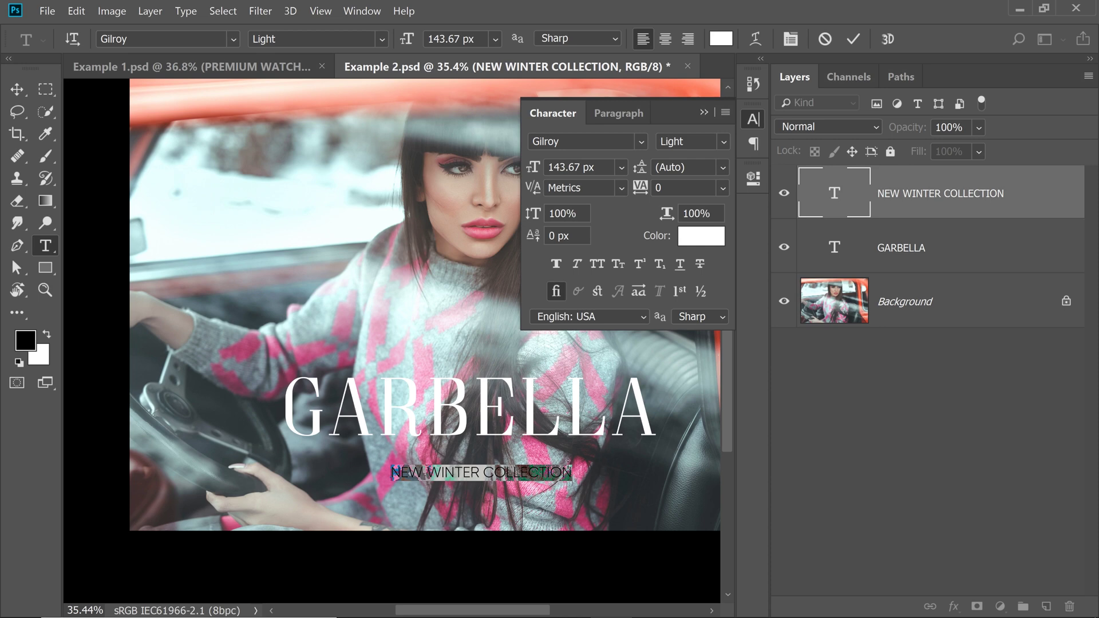
key("alt+Right")
key("alt+Right")
key("alt+Right")
key("alt+Right")
key("alt+Right")
key("alt+Right")
key("alt+Right")
key("alt+Right")
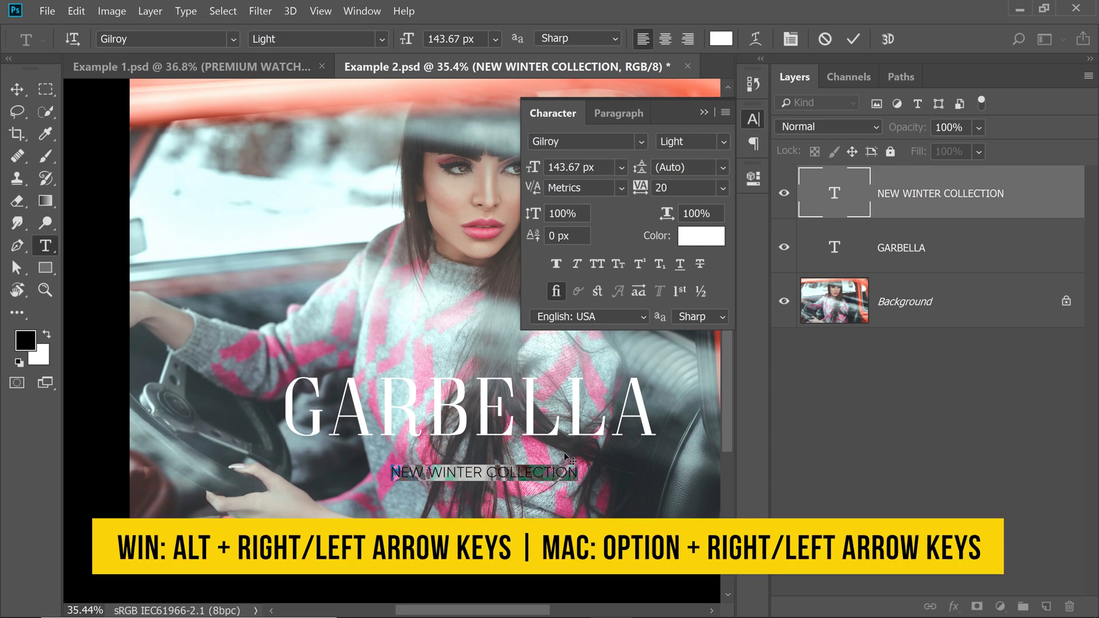
key("alt+Right")
key("alt+Right")
key("alt+Right")
key("alt+Right")
key("alt+Right")
key("alt+Right")
key("alt+Right")
key("alt+Right")
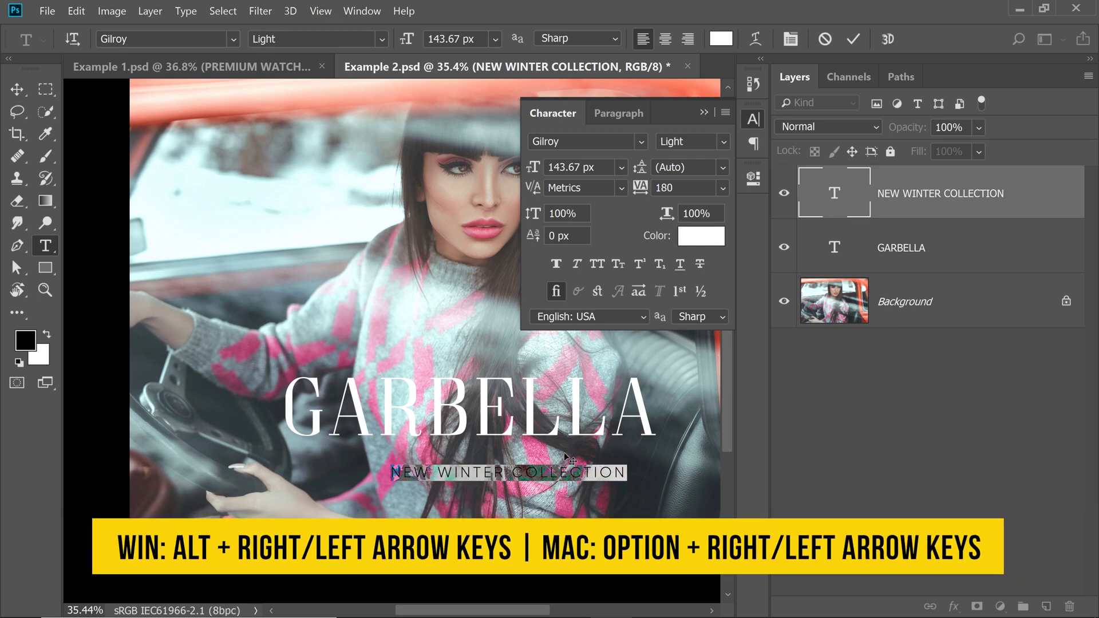
key("alt+Right")
key("alt+Right")
key("alt+Right")
key("alt+Right")
key("alt+Right")
key("alt+Right")
key("alt+Right")
key("alt+Right")
key("alt+Right")
key("alt+Right")
key("alt+Right")
key("alt+Right")
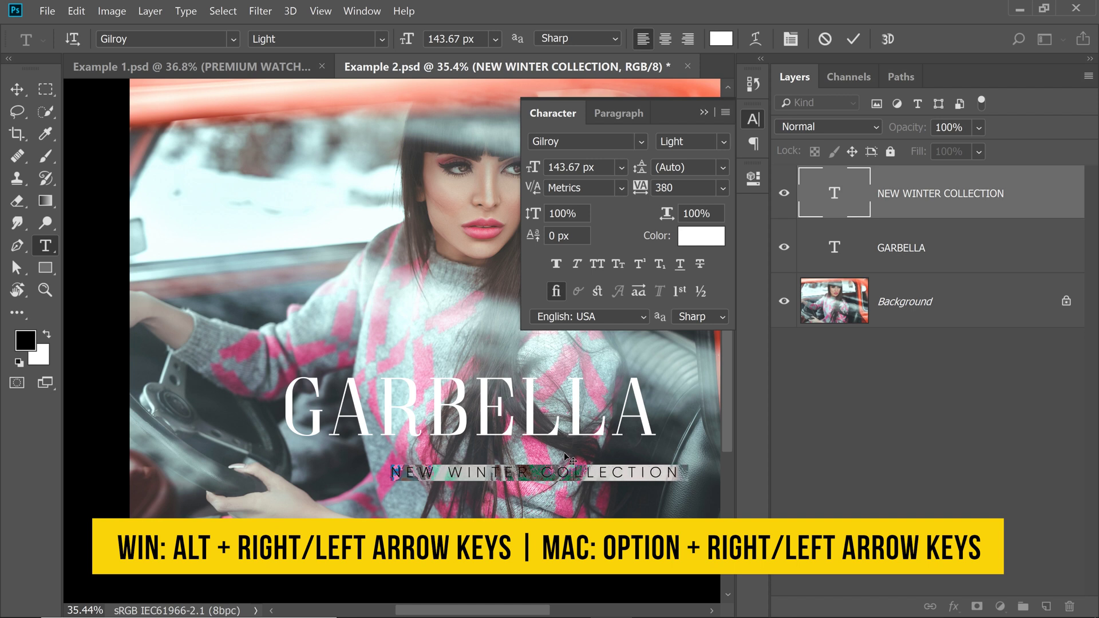
key("alt+Right")
key("alt+Right")
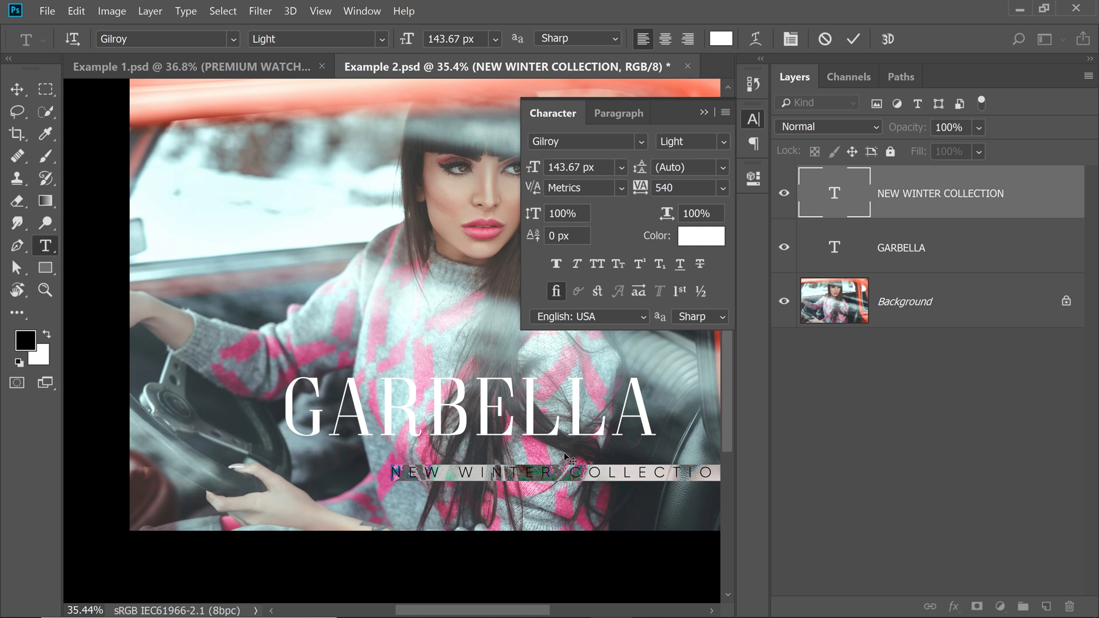
left_click(21, 90)
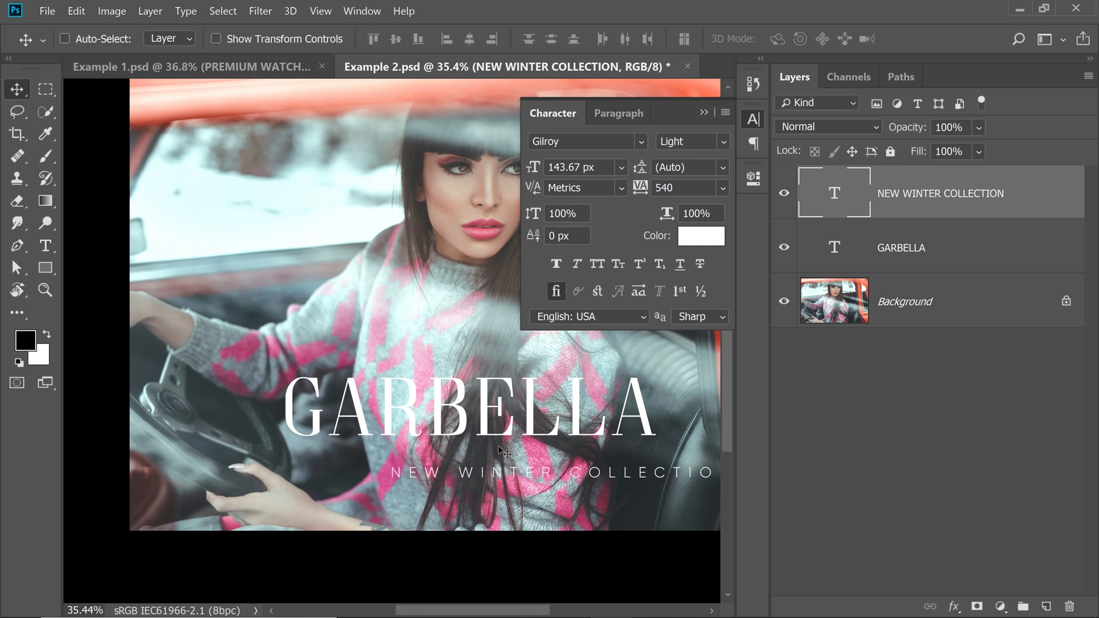
Move NEW WINTER COLLECTION closer beneath GARBELLA so its first N lines up with the left edge of the G.
left_click_drag(499, 478, 411, 466)
scroll(411, 467, "down", 3)
scroll(274, 417, "up", 5)
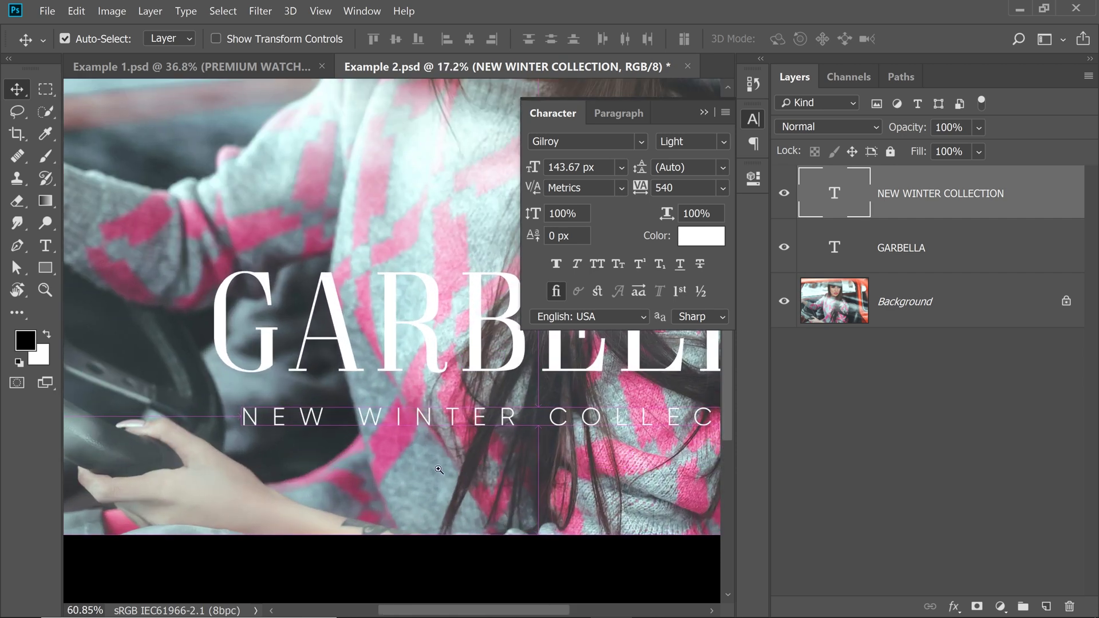
left_click_drag(274, 417, 222, 386)
scroll(223, 385, "up", 3)
Show the rulers and place vertical guides at the left edge of GARBELLA's G and the right edge of its final A.
left_click(896, 248)
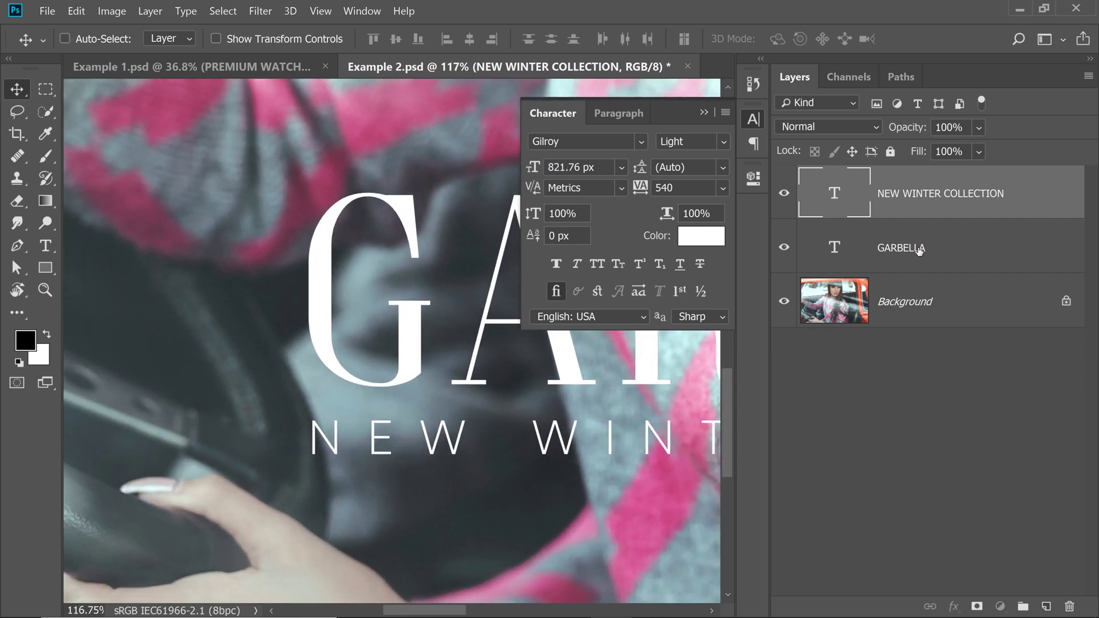
key("ctrl+r")
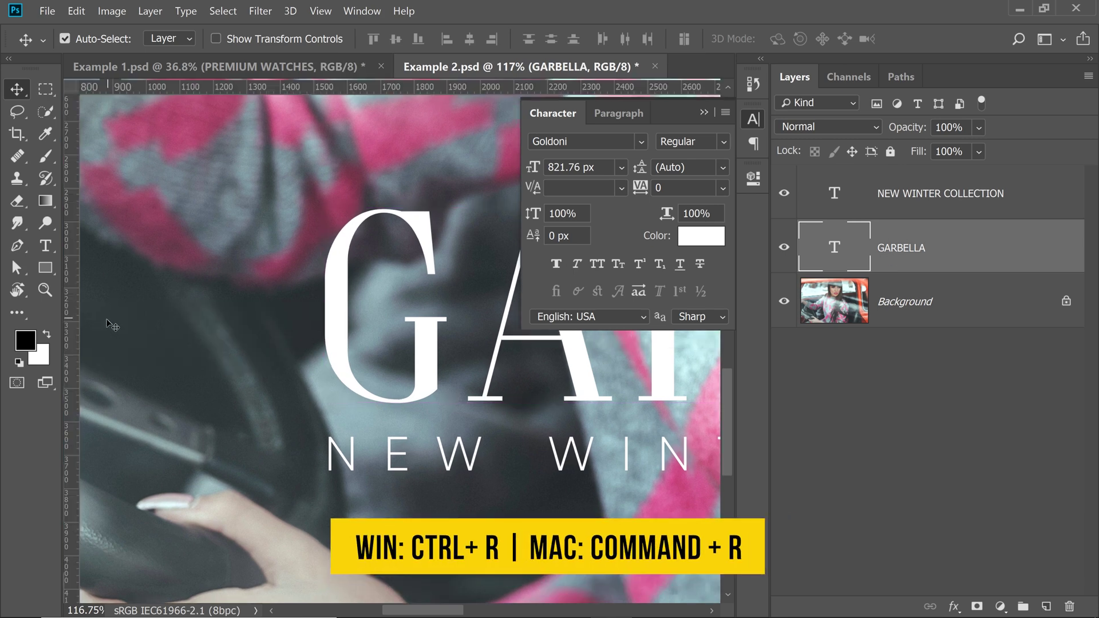
left_click_drag(76, 329, 176, 325)
left_click_drag(572, 317, 172, 326)
left_click_drag(447, 326, 175, 329)
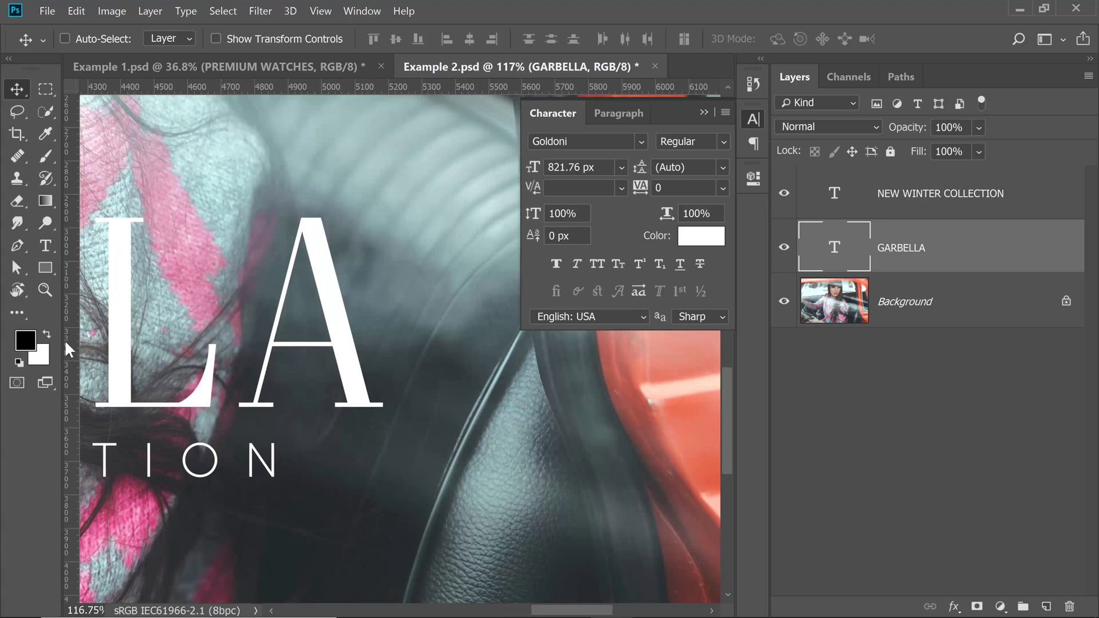
left_click_drag(70, 349, 375, 347)
Move the NEW WINTER COLLECTION text slightly left so its first N meets the guide at the edge of the G.
scroll(388, 414, "down", 3)
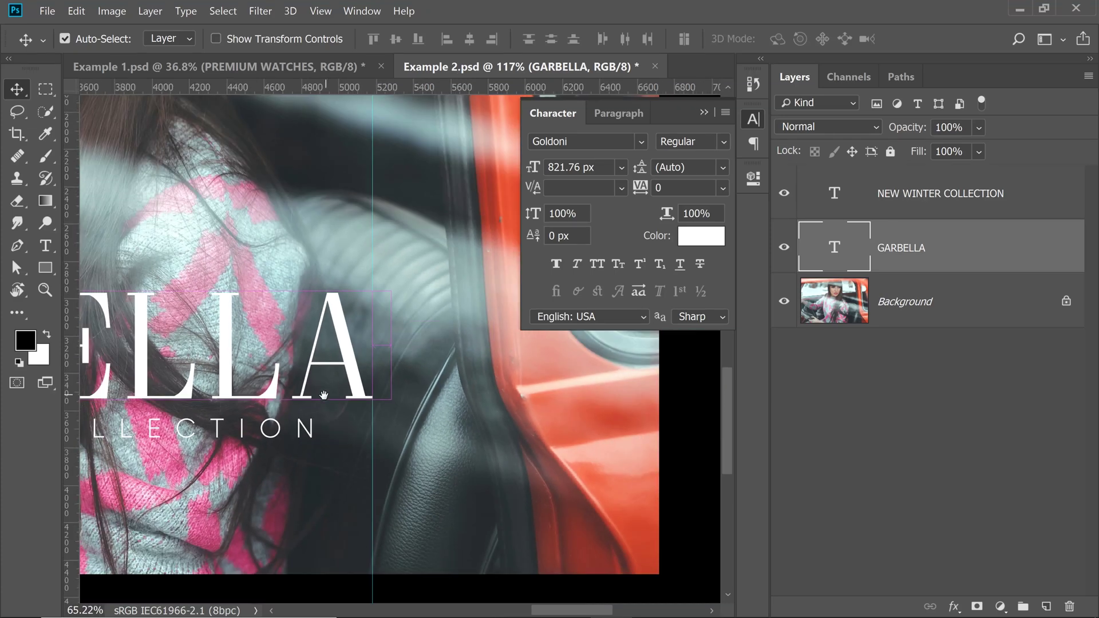
scroll(388, 413, "up", 2)
left_click_drag(387, 413, 622, 387)
scroll(225, 378, "up", 3)
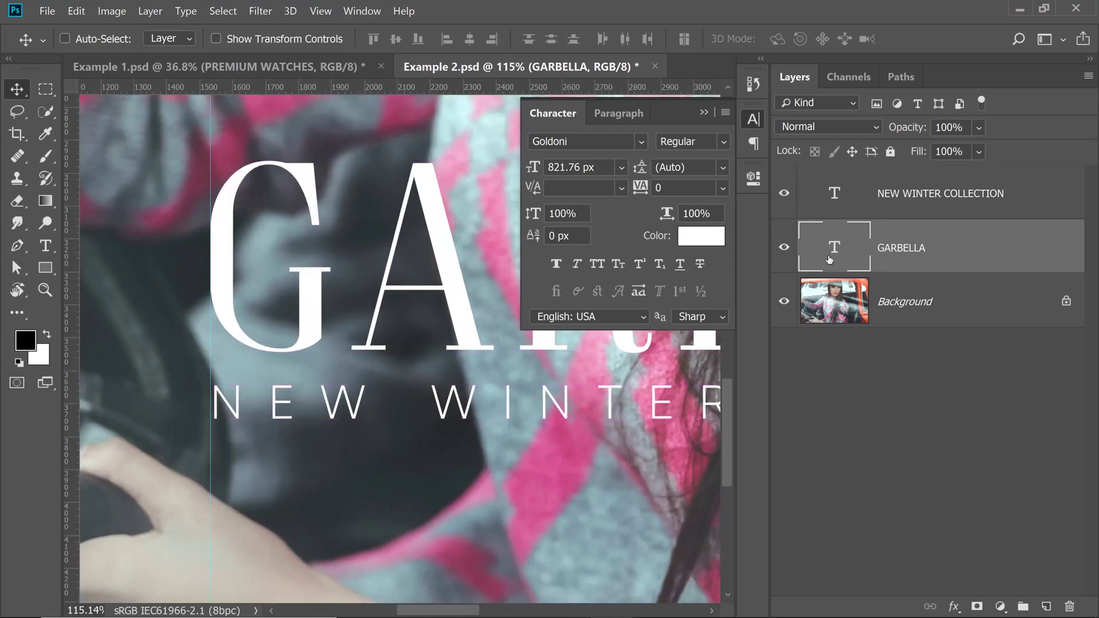
left_click(937, 200)
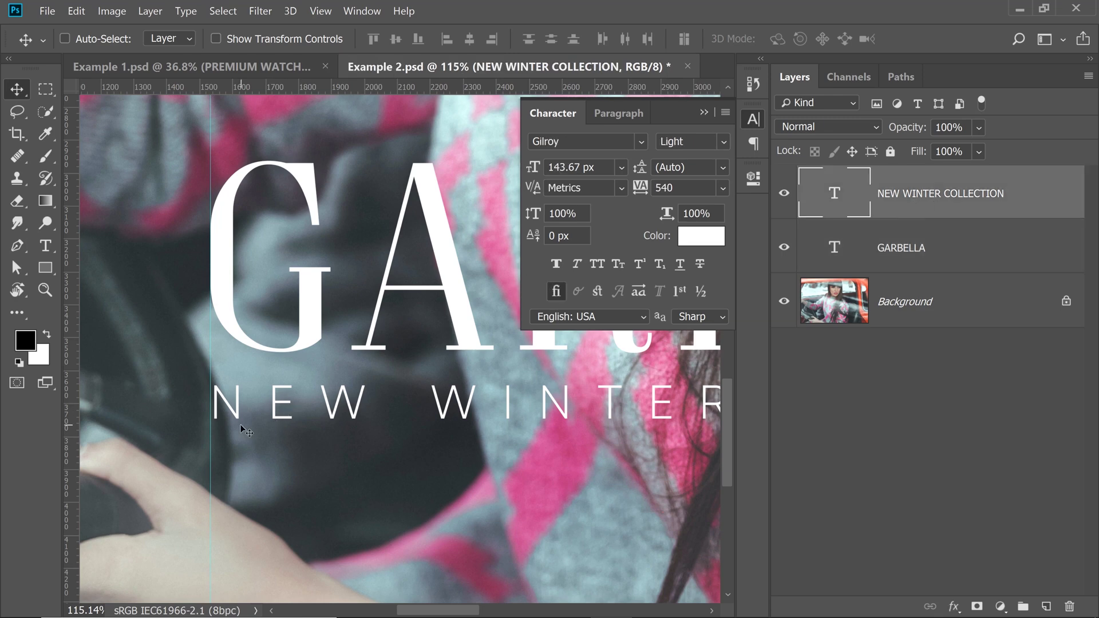
left_click_drag(254, 409, 247, 411)
Scale the NEW WINTER COLLECTION text up proportionally to 110.27% so its last N reaches the guide beside GARBELLA's final A.
scroll(248, 411, "down", 4)
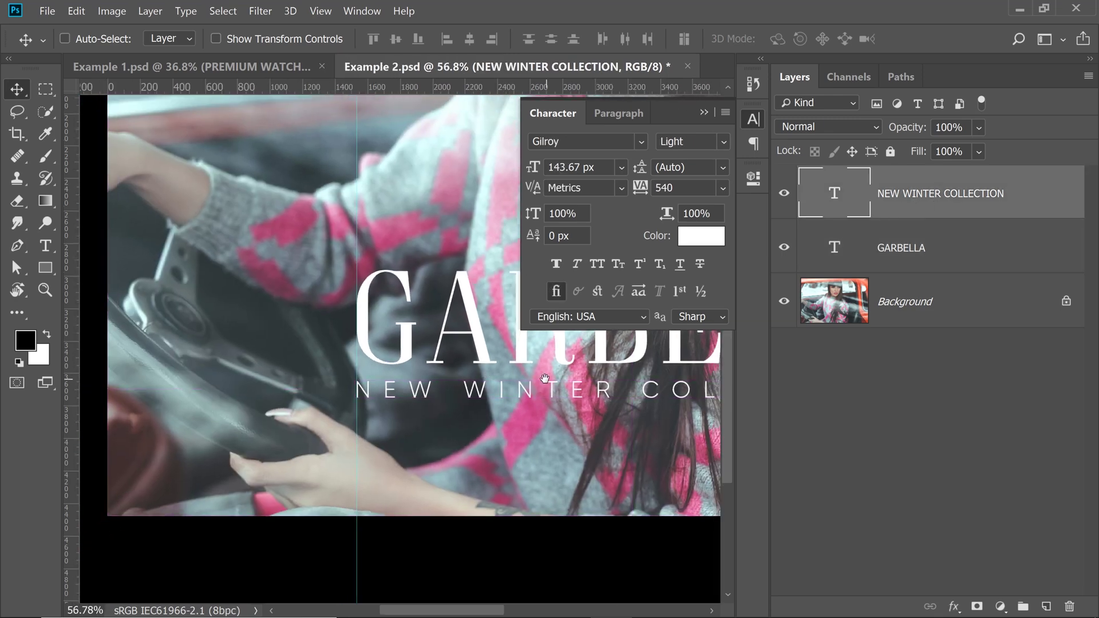
scroll(401, 343, "right", 5)
scroll(433, 382, "up", 2)
key("ctrl+t")
scroll(436, 384, "up", 2)
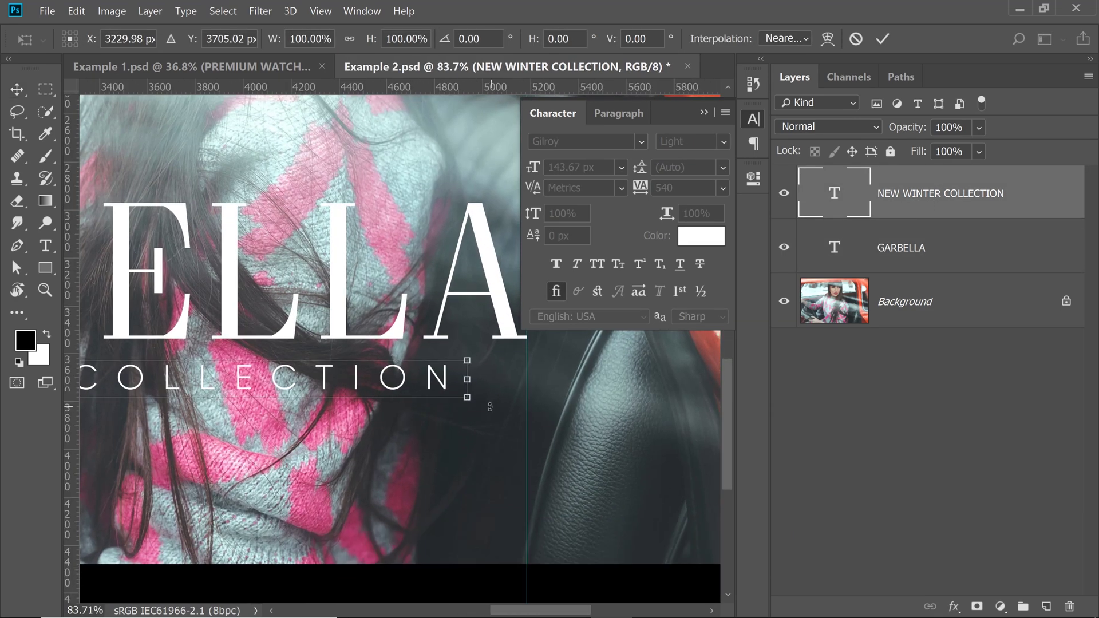
left_click_drag(467, 393, 551, 414)
Nudge the enlarged tagline left until its first N sits on the guide below the G, and commit the transform.
scroll(198, 384, "up", 5)
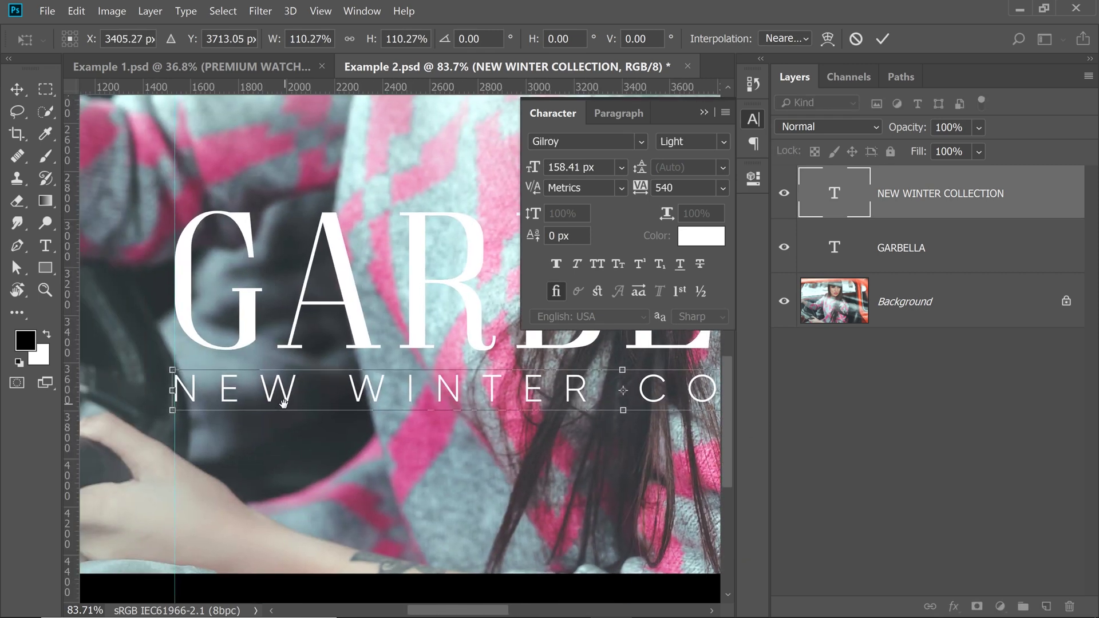
key("Left")
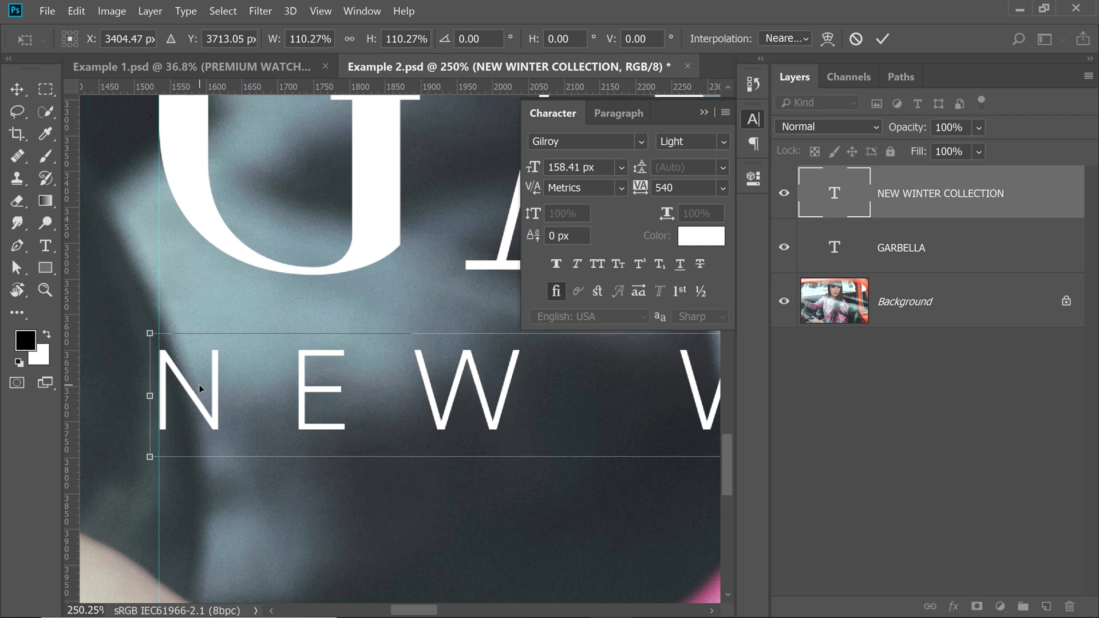
key("Left")
key("Return")
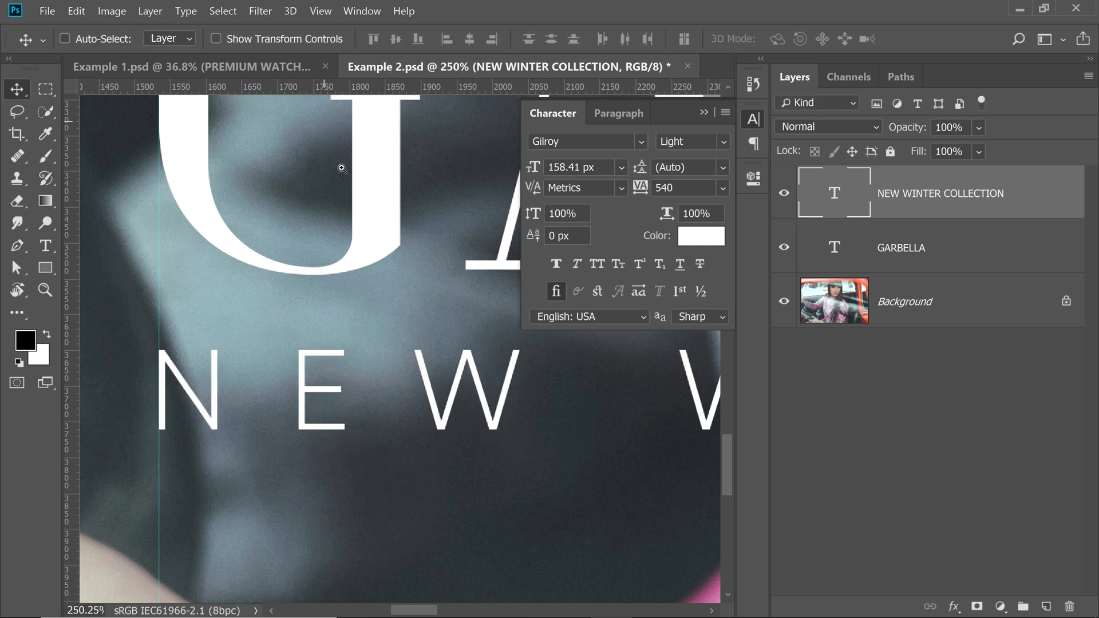
Hide the guides and scale the tagline down slightly to 158.35 px so its last N ends level with GARBELLA's final A.
scroll(341, 169, "down", 6)
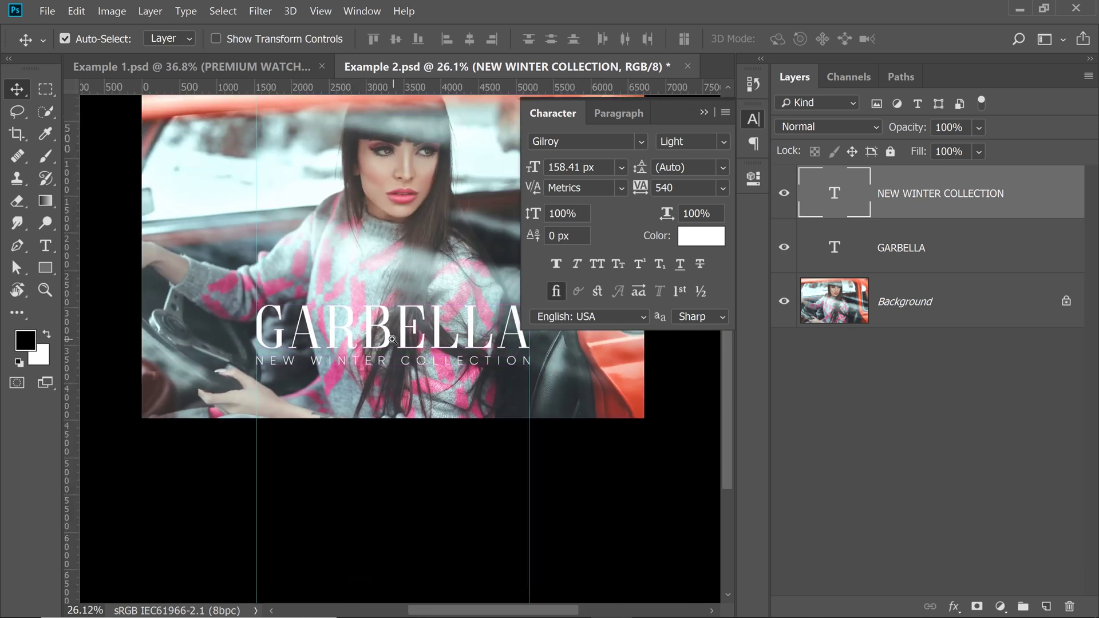
scroll(392, 339, "up", 2)
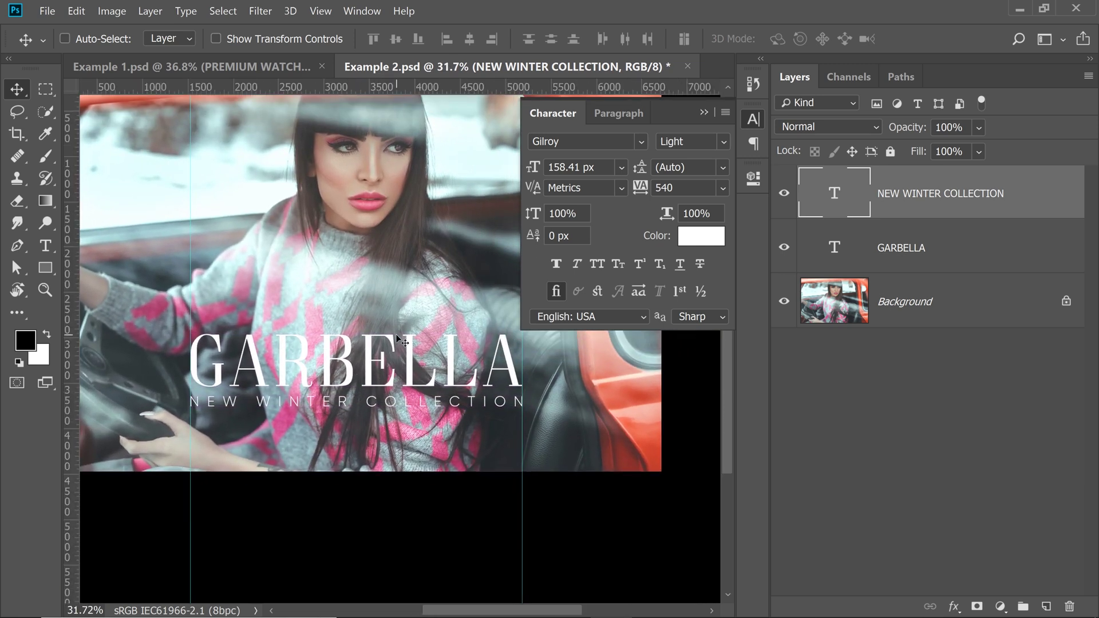
key("ctrl")
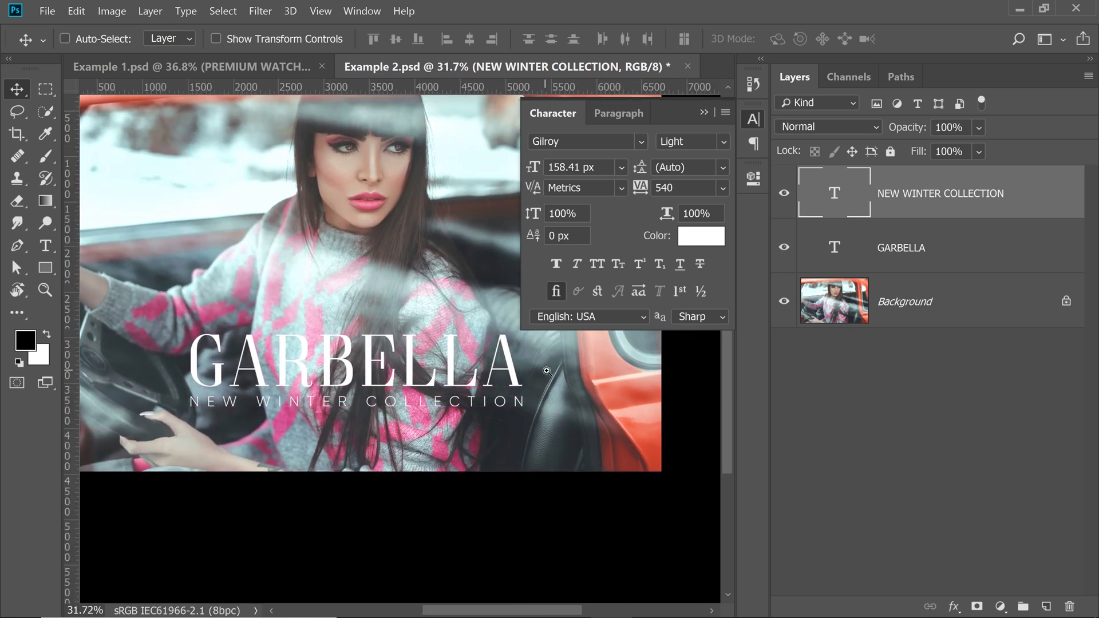
scroll(515, 400, "up", 10)
left_click_drag(475, 415, 462, 442)
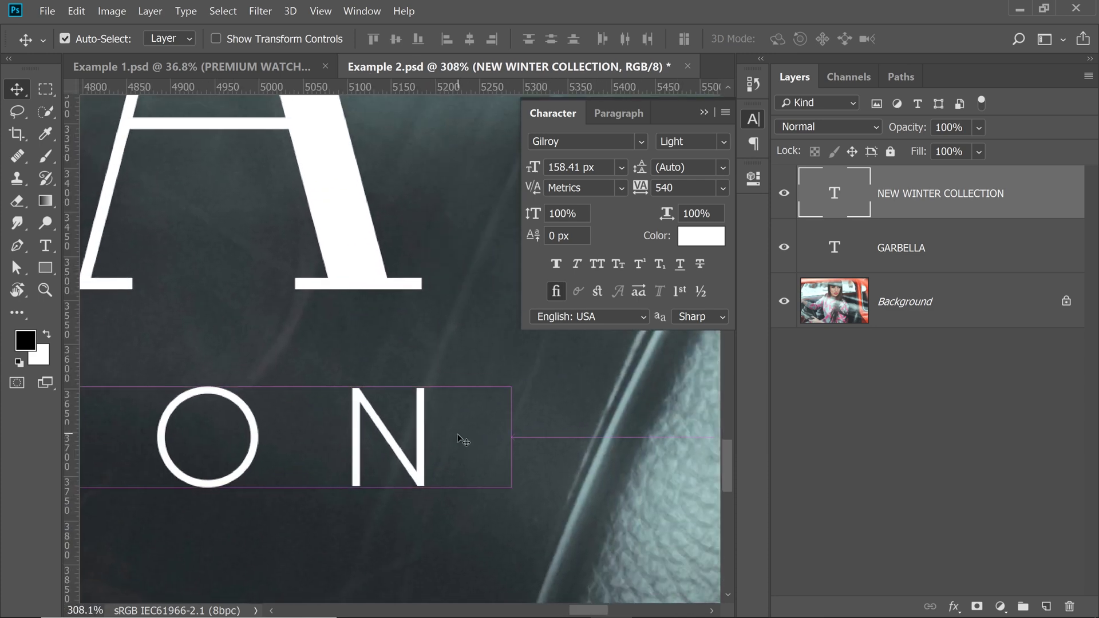
key("ctrl+t")
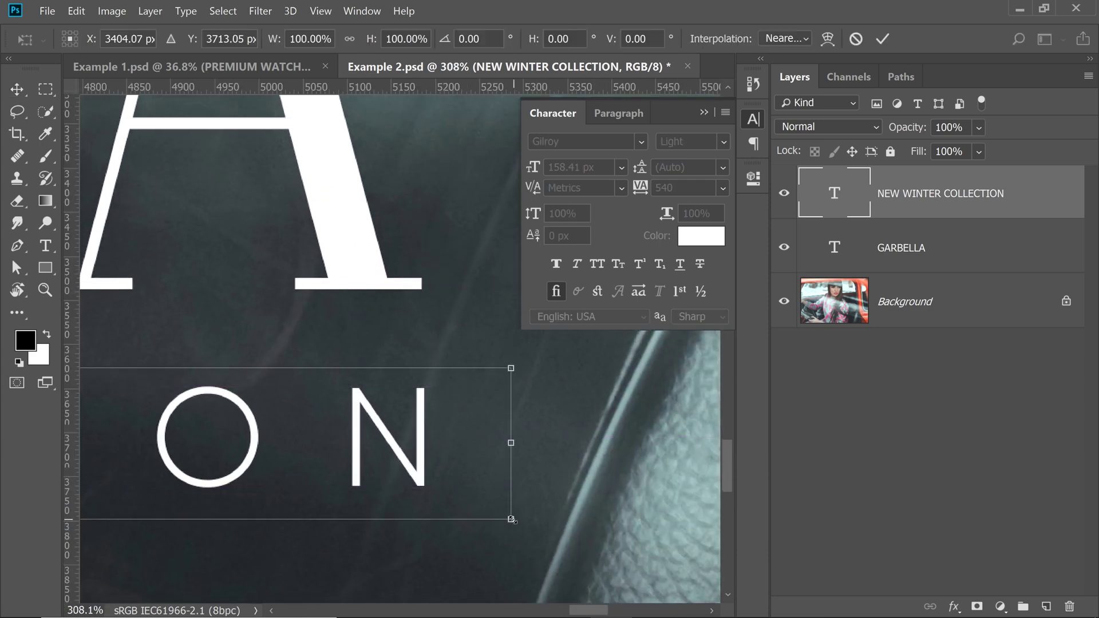
left_click_drag(511, 520, 509, 518)
key("Return")
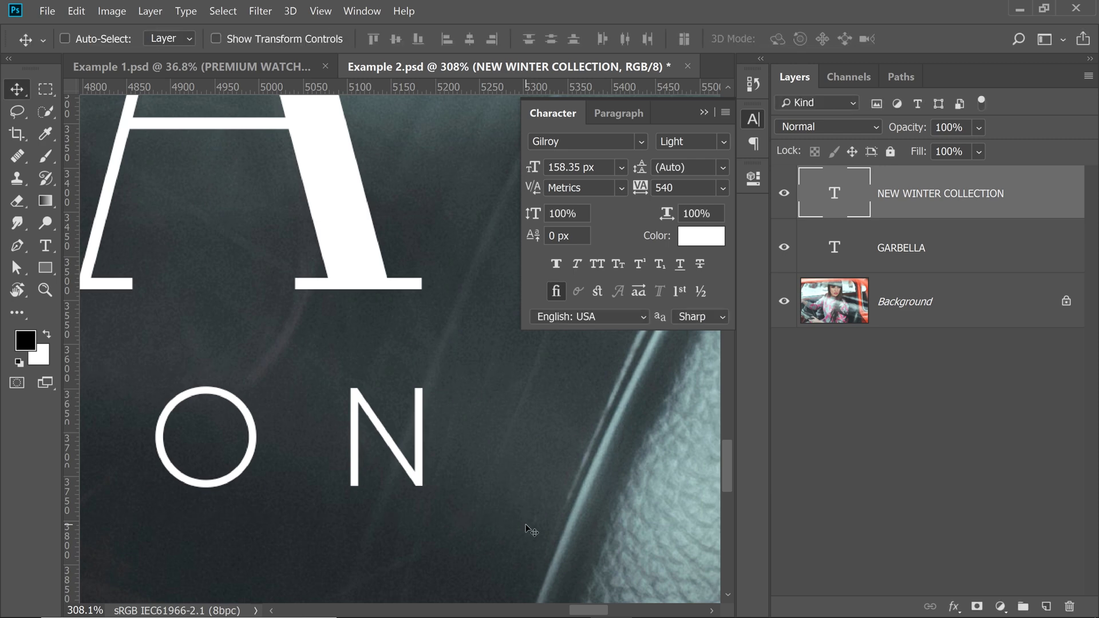
Add a new layer directly above Background and set the Gradient tool to the Foreground to Background preset.
scroll(531, 531, "down", 10)
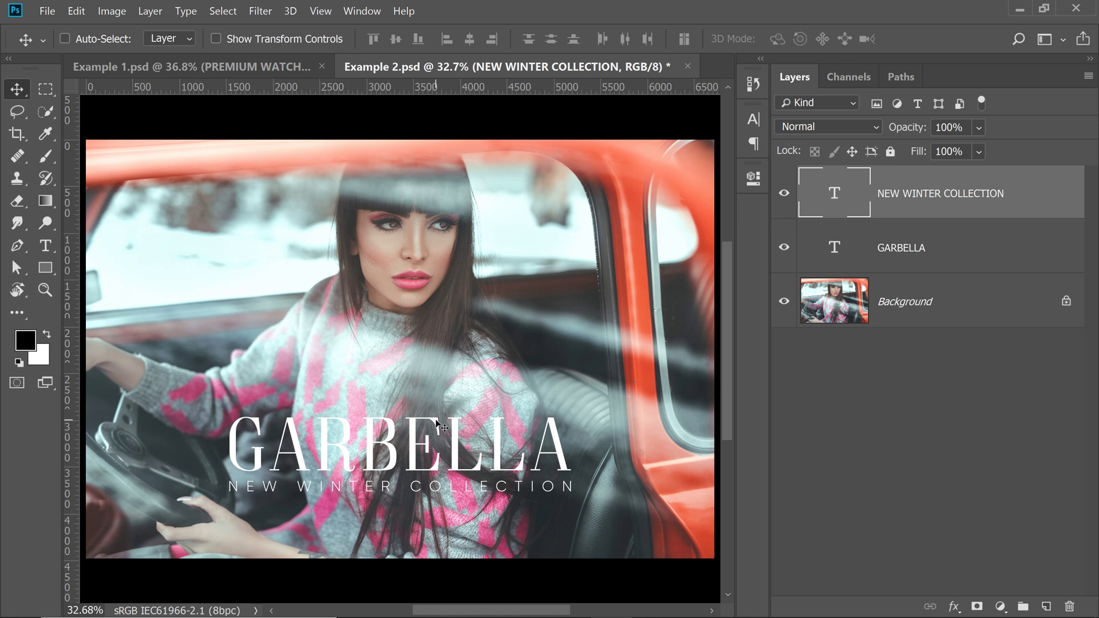
left_click(942, 315)
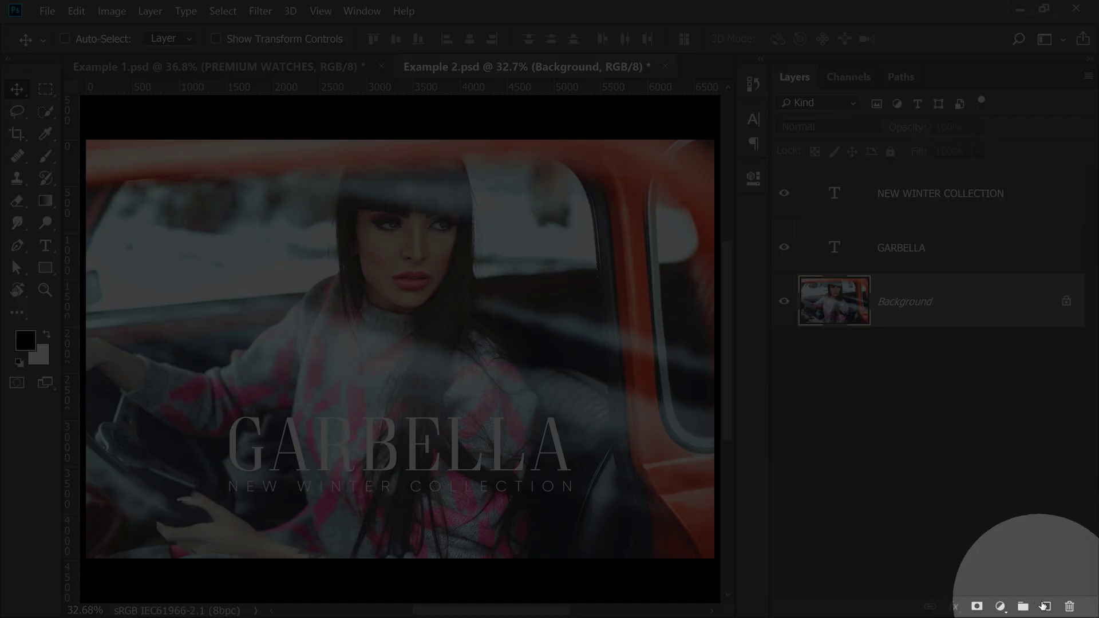
left_click(1046, 606)
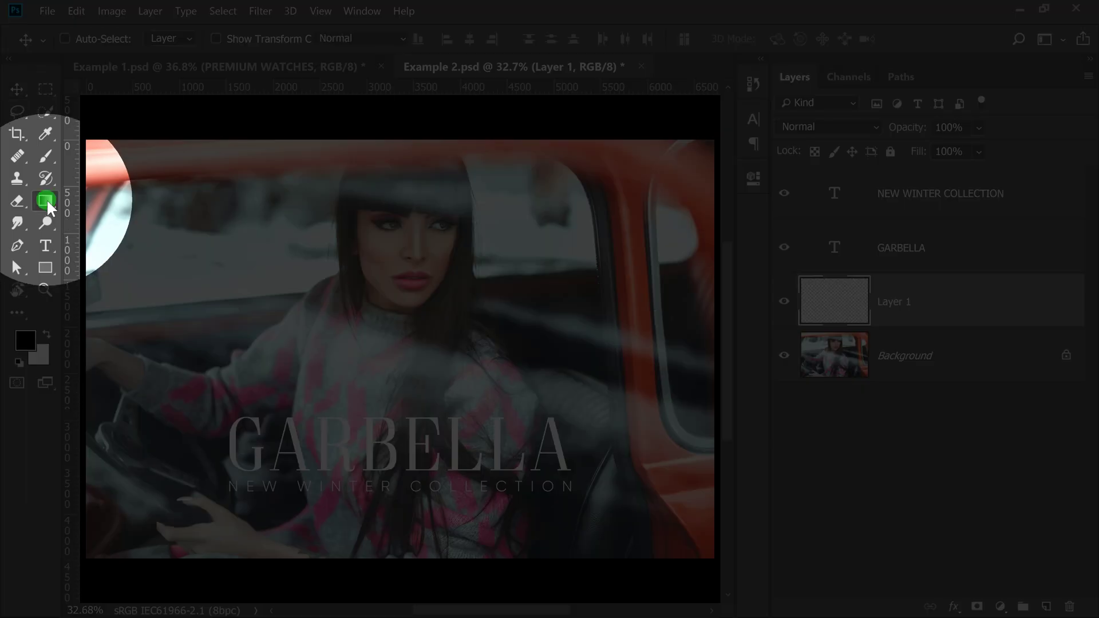
left_click(46, 201)
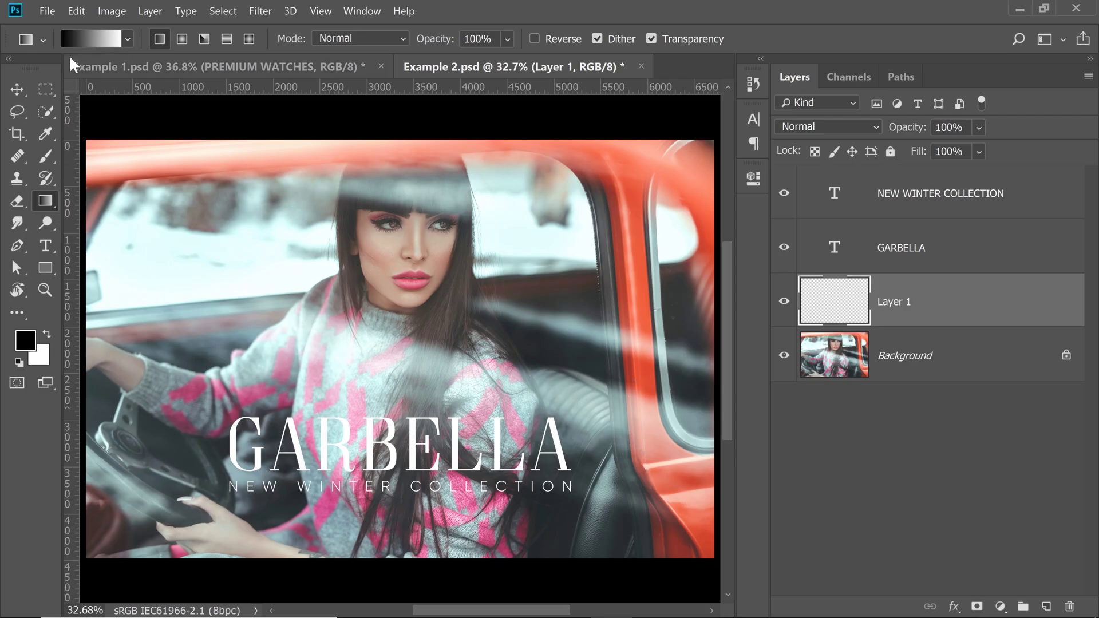
left_click(94, 38)
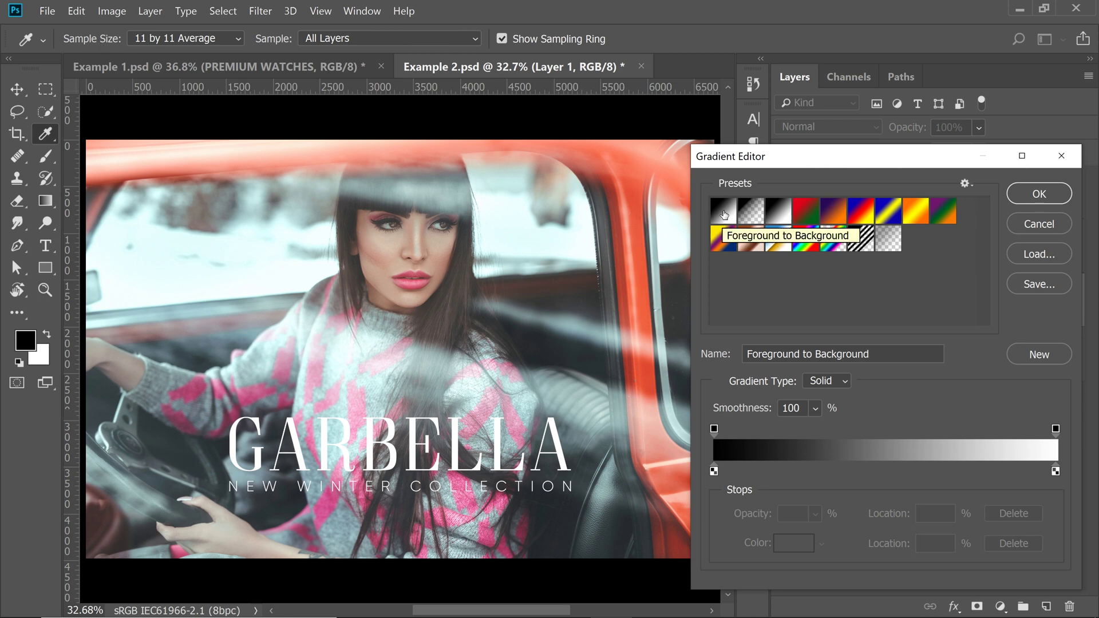
left_click(1029, 195)
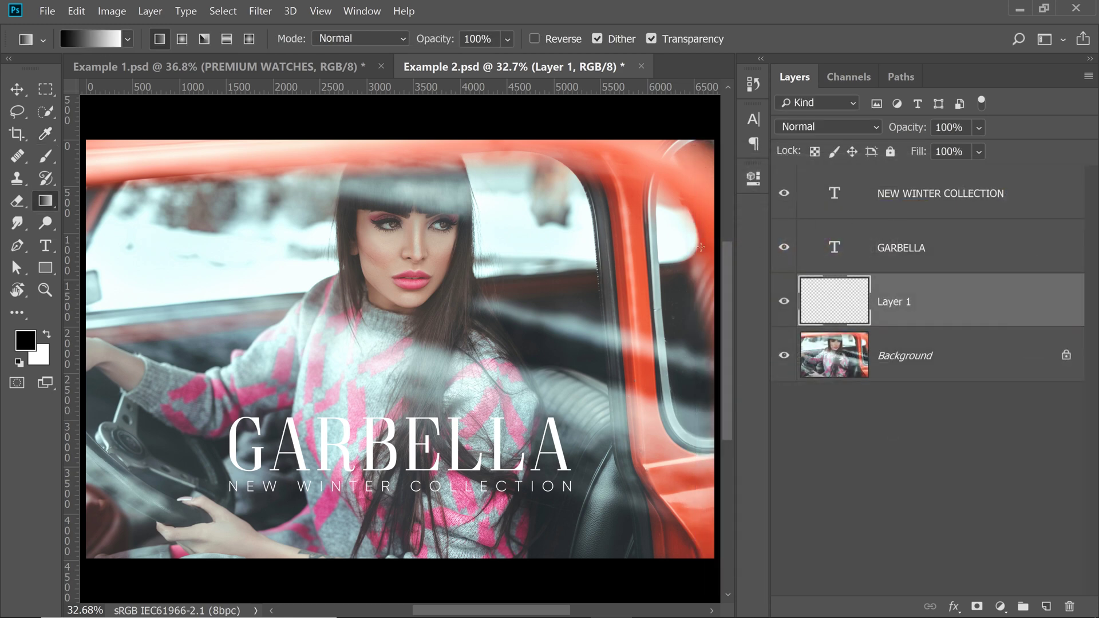
Draw a black-to-white gradient upward from the lettering on Layer 1 and set the layer's blend mode to Multiply.
left_click_drag(414, 495, 416, 303)
left_click_drag(406, 464, 425, 343)
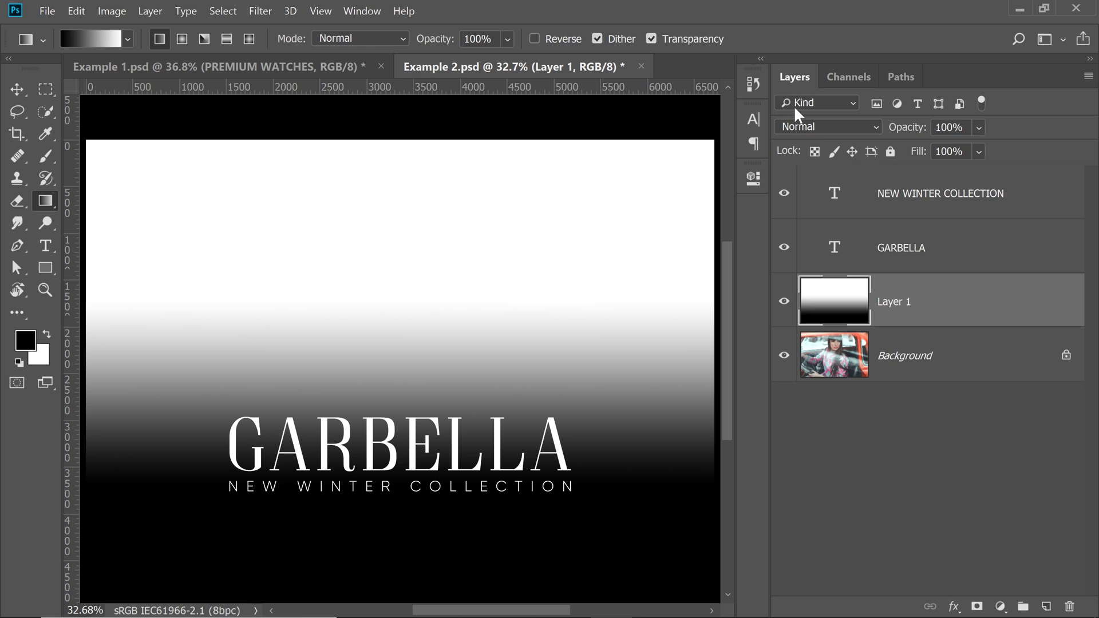
left_click(817, 125)
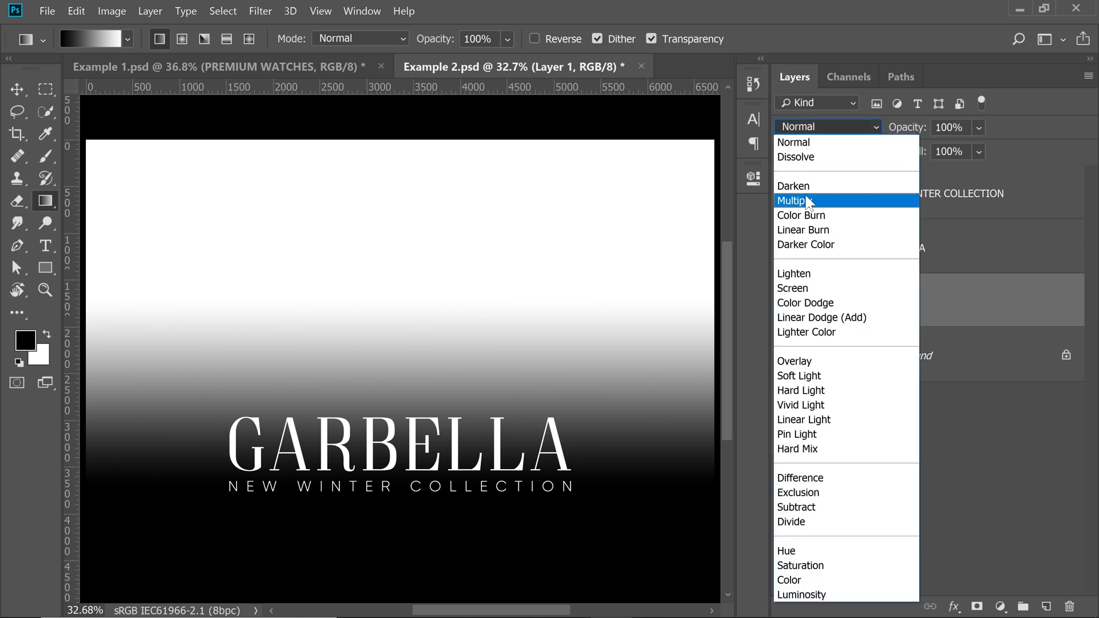
left_click(808, 202)
Redraw Layer 1's gradient upward from just below the photo to the top of GARBELLA, and toggle the layer's visibility to compare.
scroll(474, 403, "down", 3)
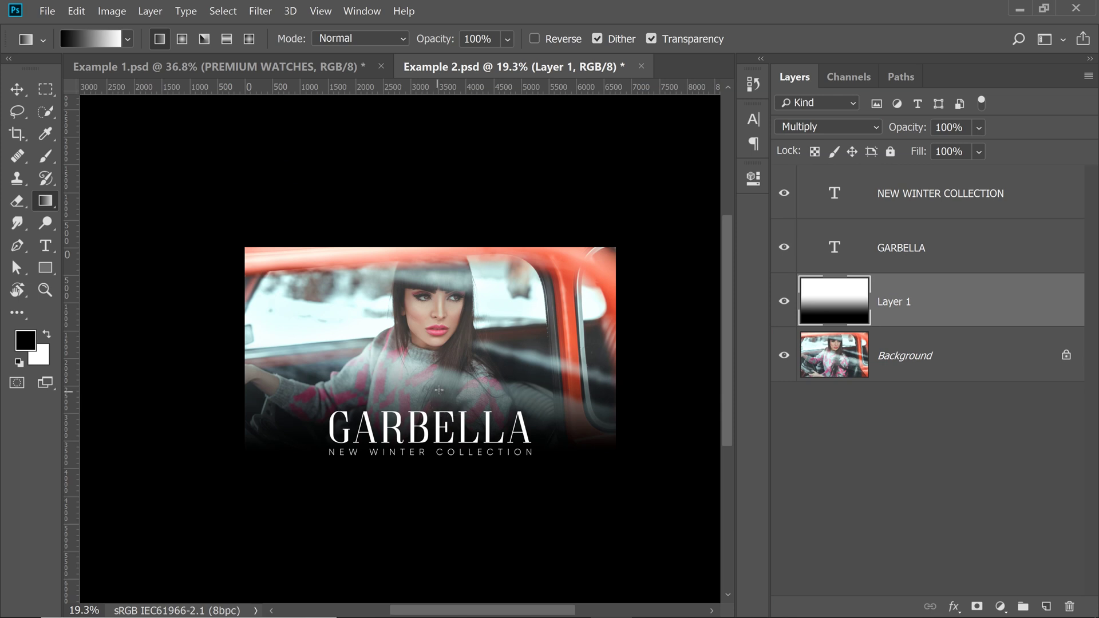
left_click_drag(438, 388, 447, 512)
left_click_drag(439, 471, 474, 238)
left_click_drag(428, 518, 425, 408)
left_click(776, 306)
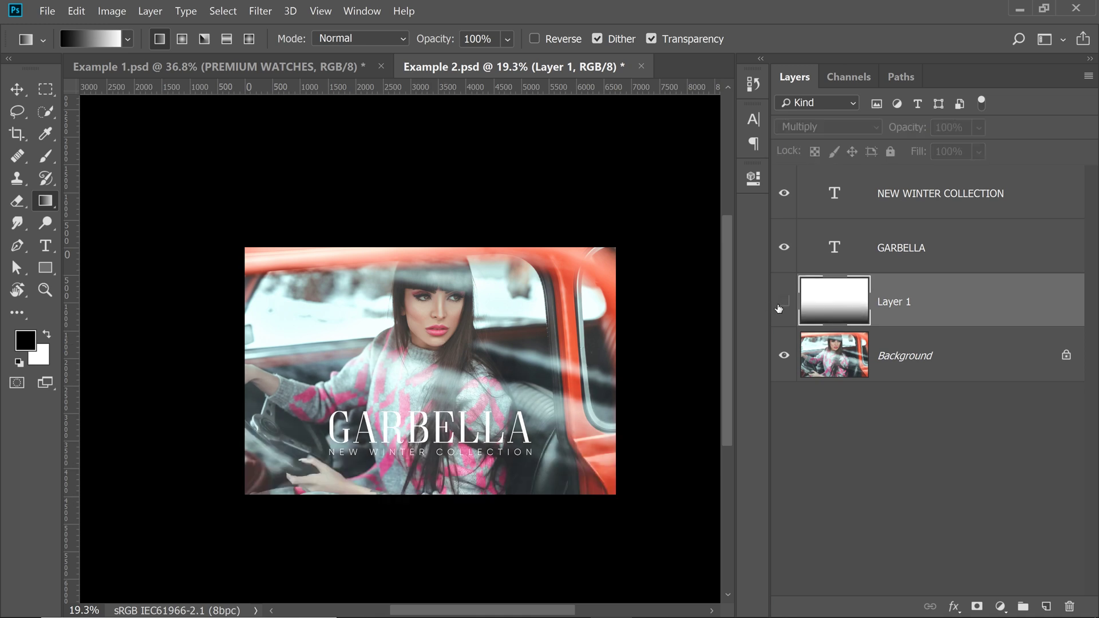
left_click(776, 307)
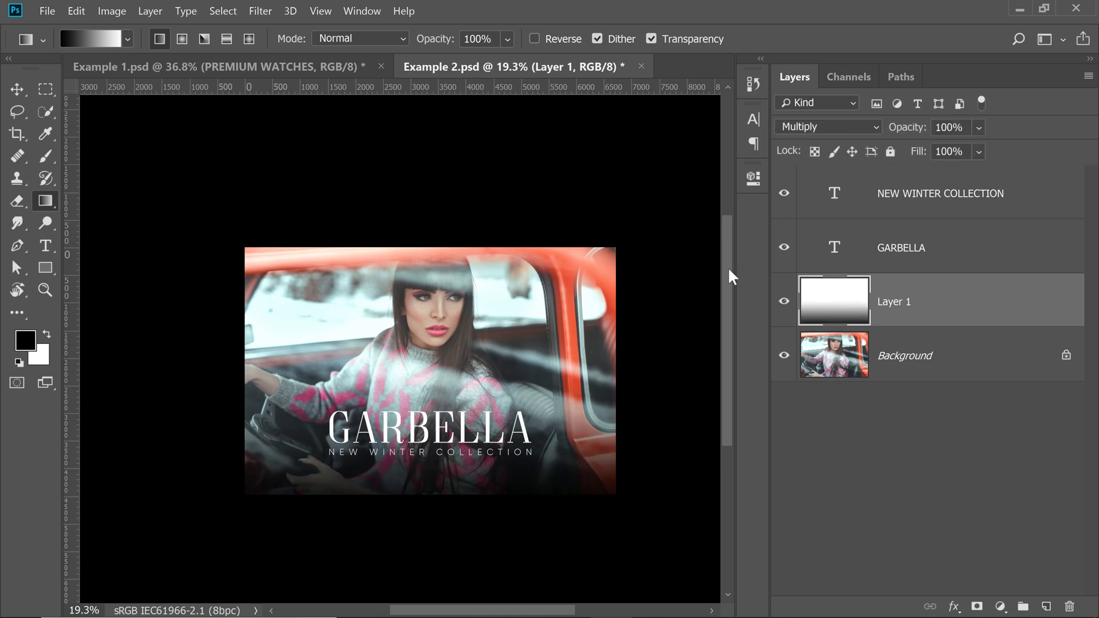